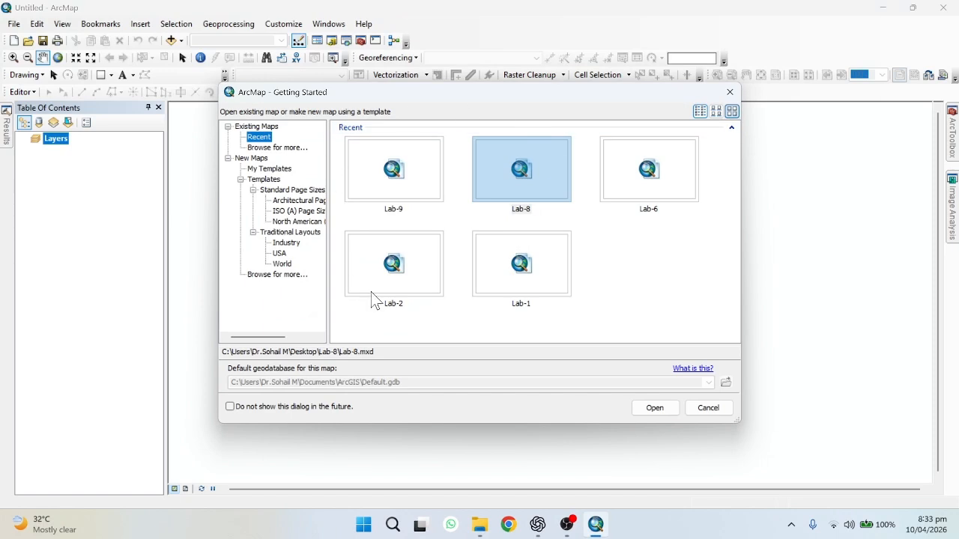
Close the Getting Started dialog to begin with an empty untitled map
left_click(709, 412)
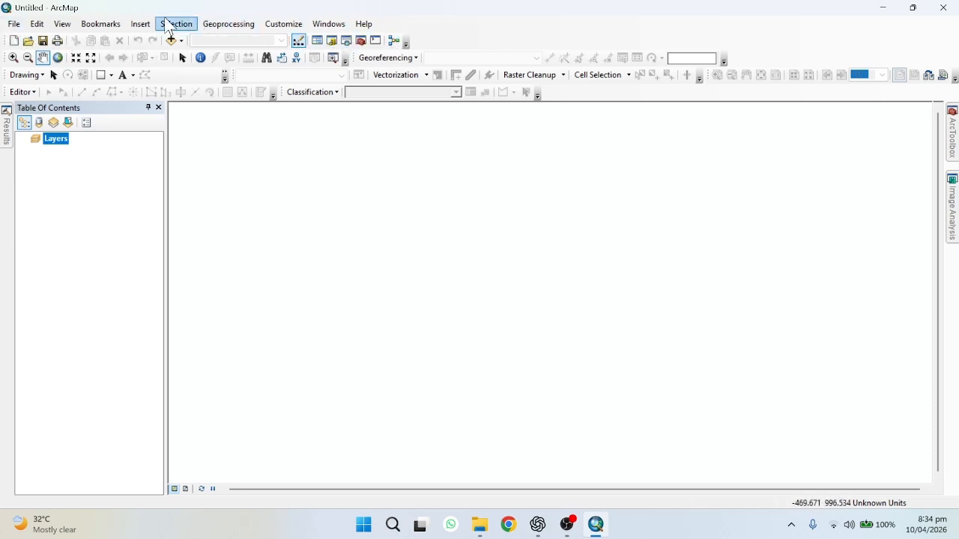
left_click(14, 24)
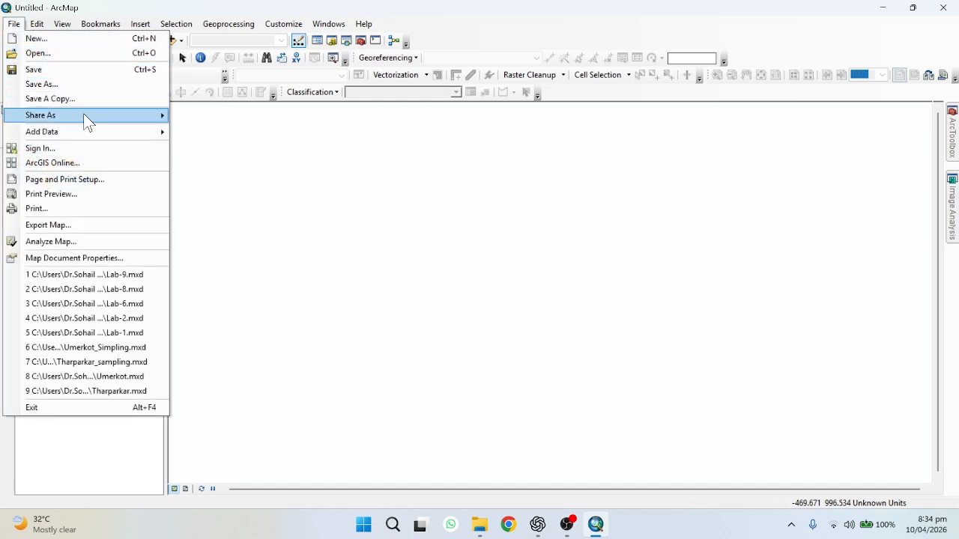
mouse_move(97, 24)
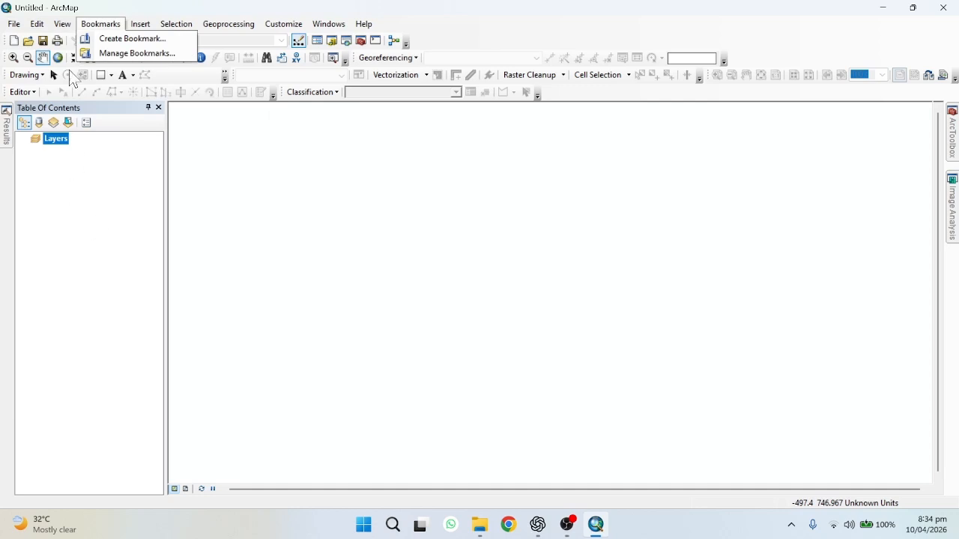
mouse_move(46, 30)
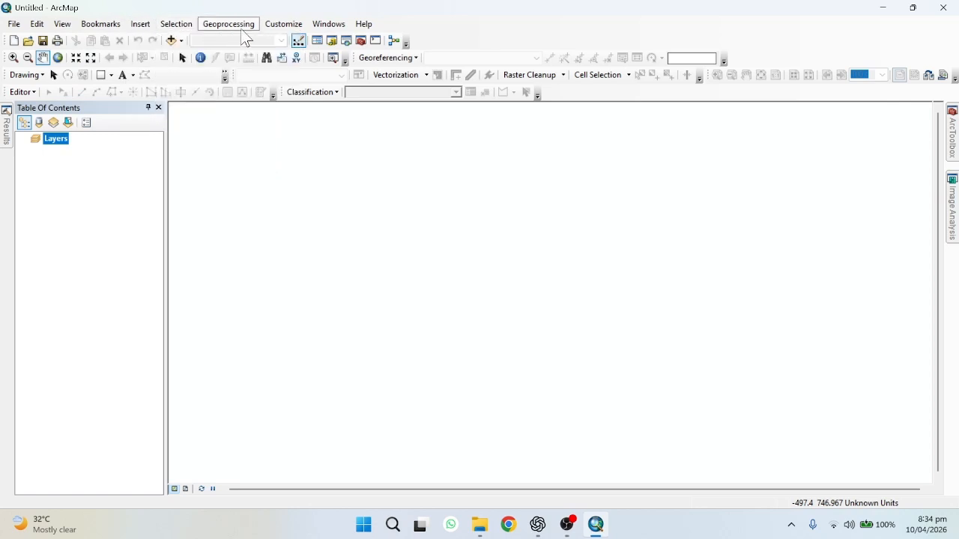
mouse_move(367, 34)
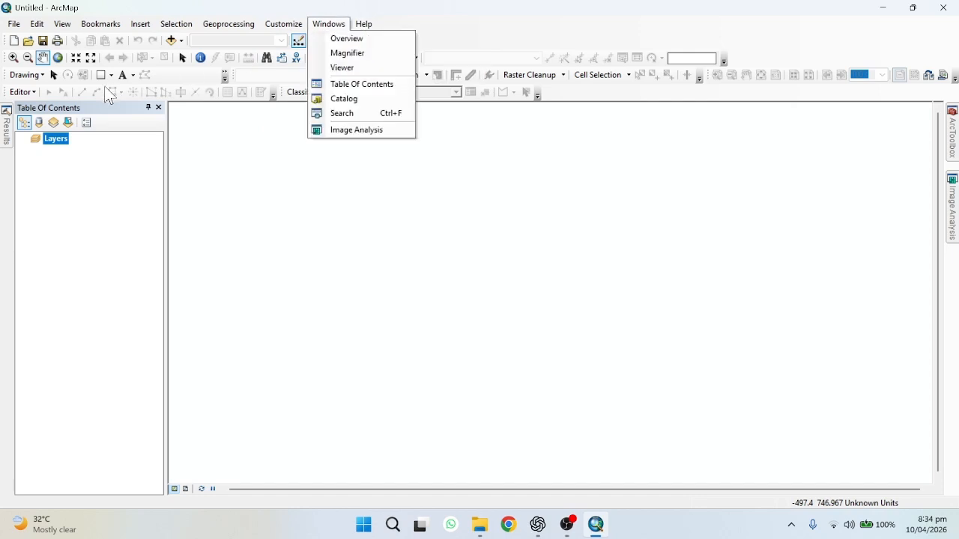
left_click(81, 114)
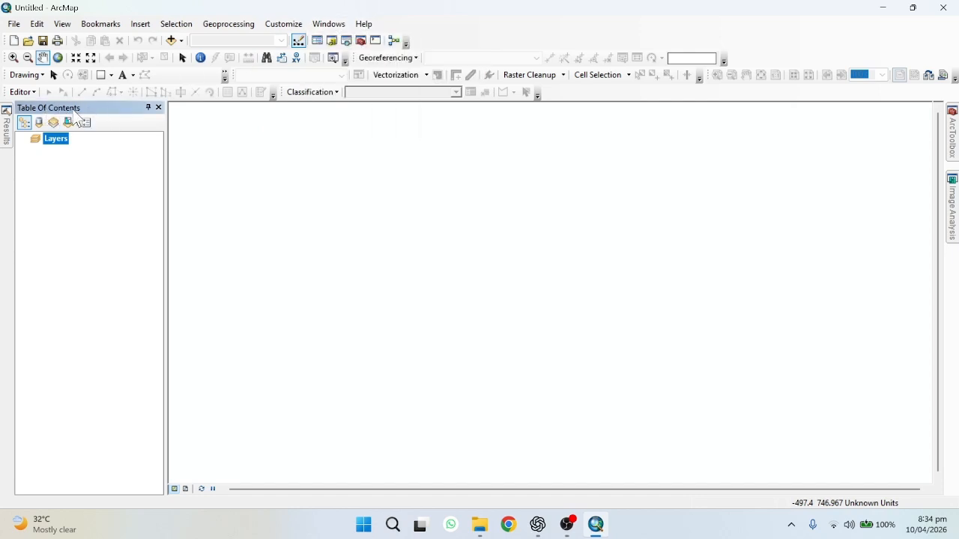
Switch the Table Of Contents window to auto-hide and pin it back in place
left_click(334, 24)
left_click(346, 83)
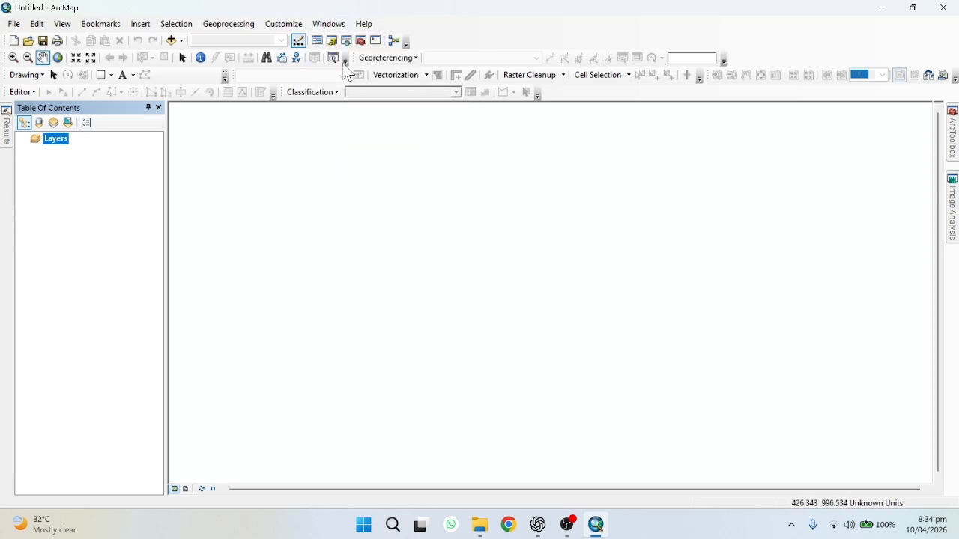
left_click(334, 25)
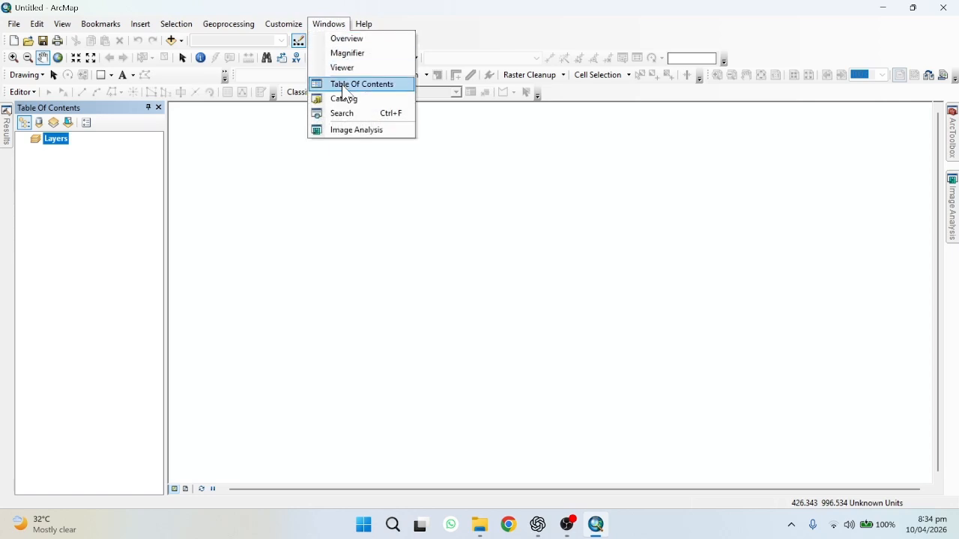
left_click(344, 82)
left_click(149, 108)
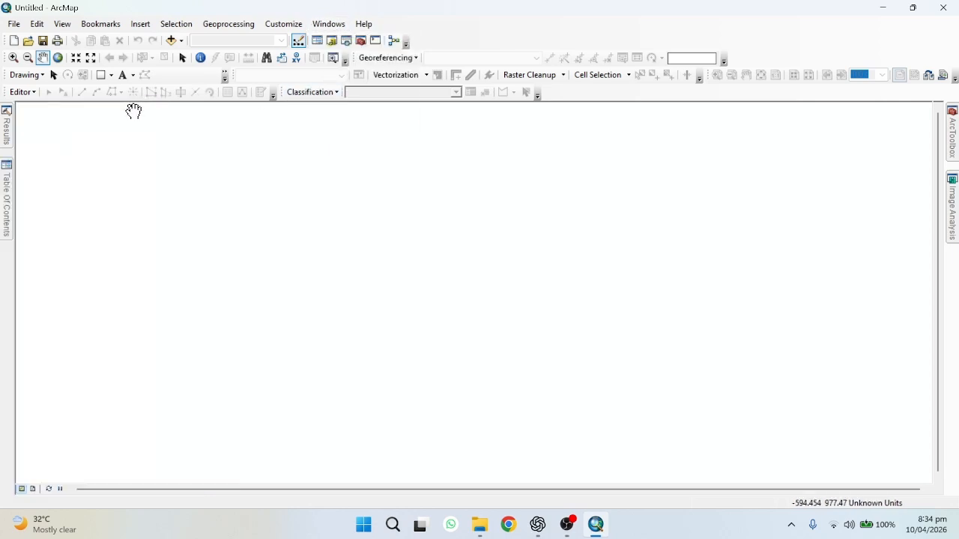
mouse_move(8, 196)
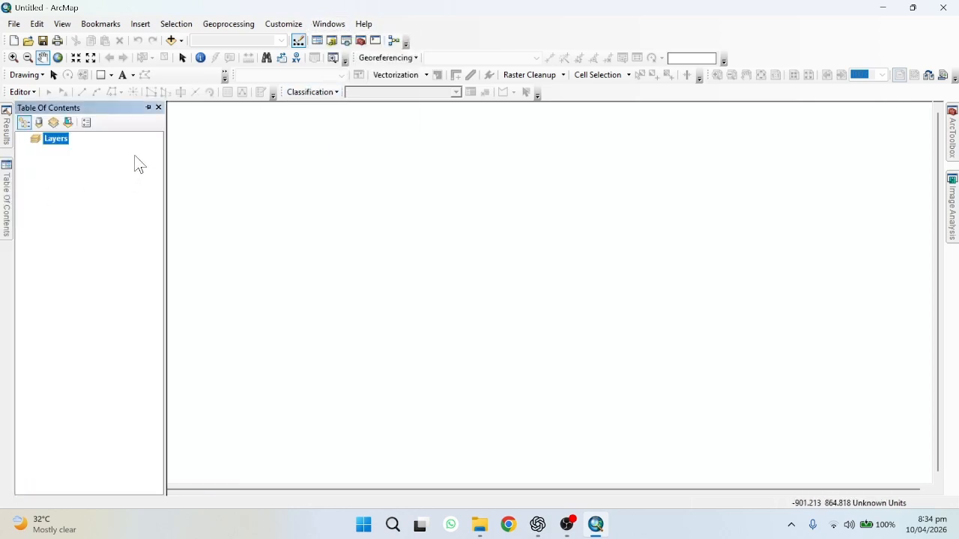
left_click(149, 108)
Close the Table Of Contents window and reopen it
left_click(158, 108)
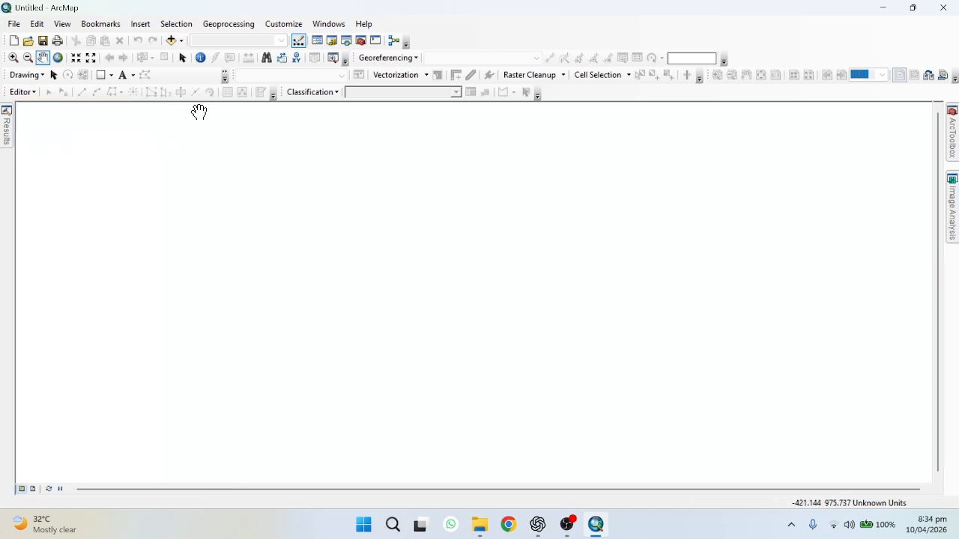
left_click(331, 25)
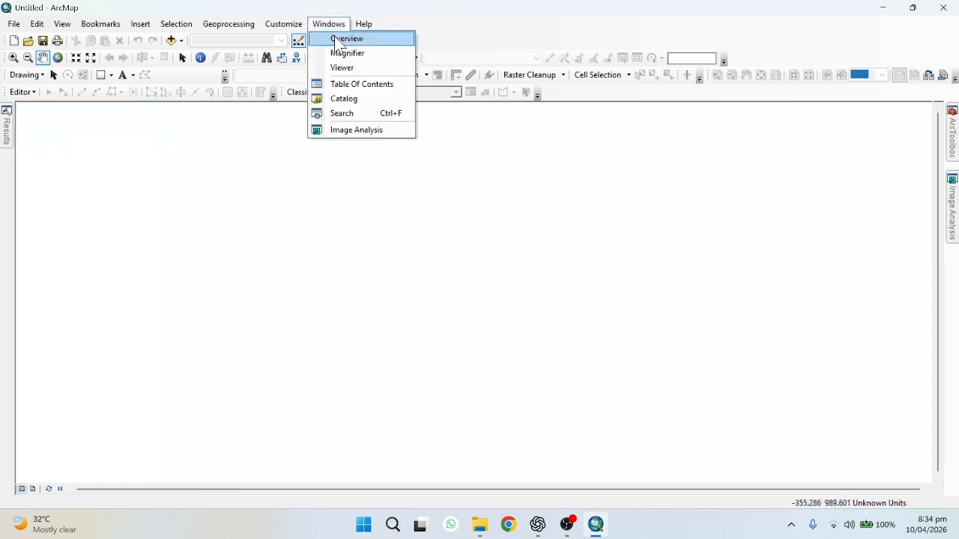
left_click(342, 86)
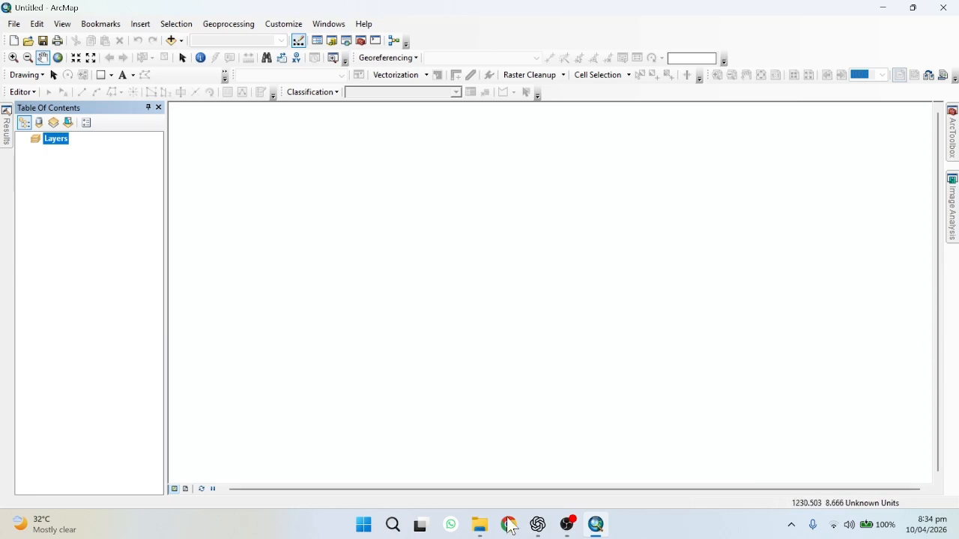
Preview the Layout view, return to Data view and select the Zoom In tool
left_click(181, 489)
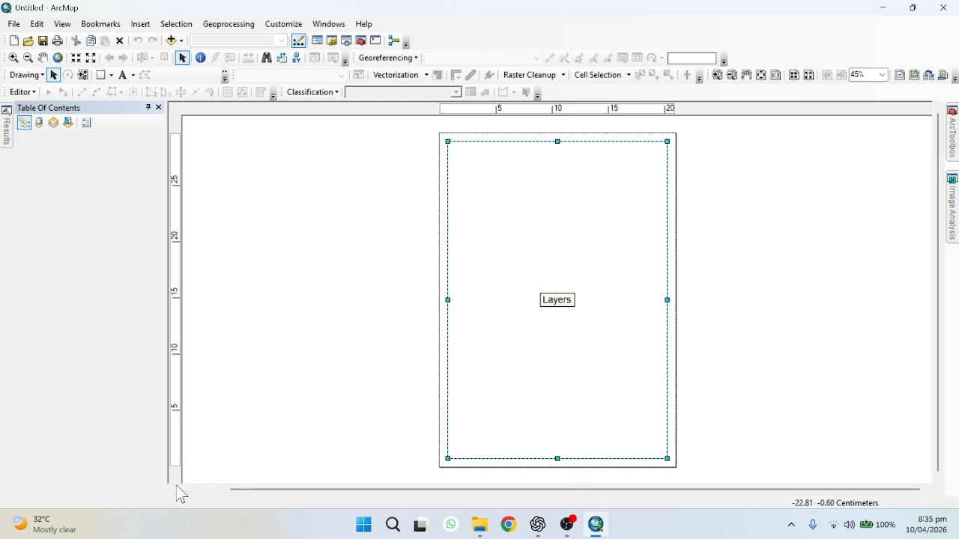
left_click(174, 489)
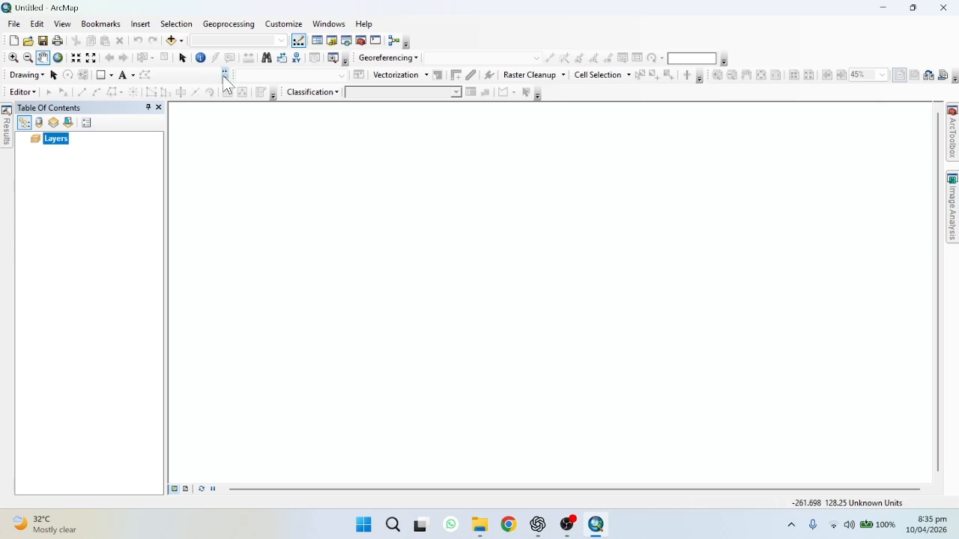
left_click(28, 58)
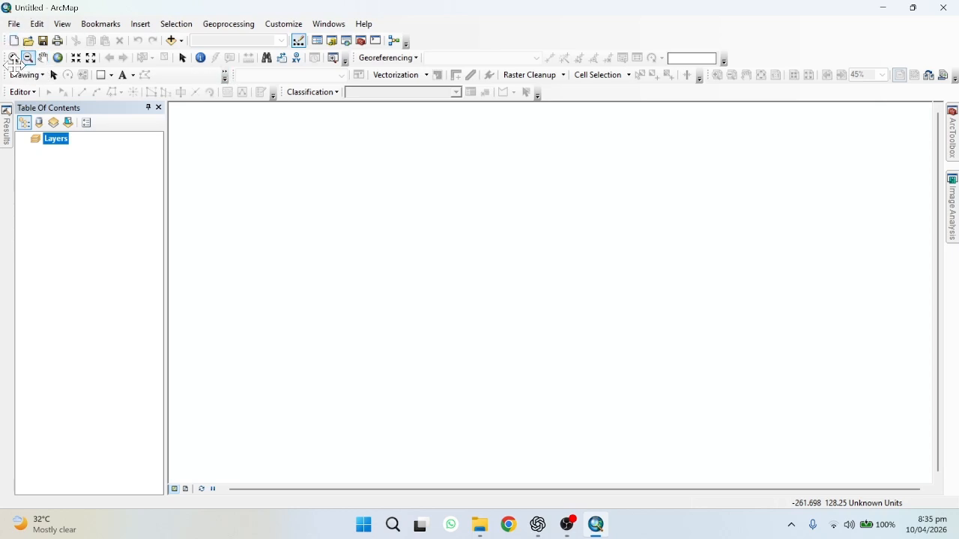
left_click(13, 57)
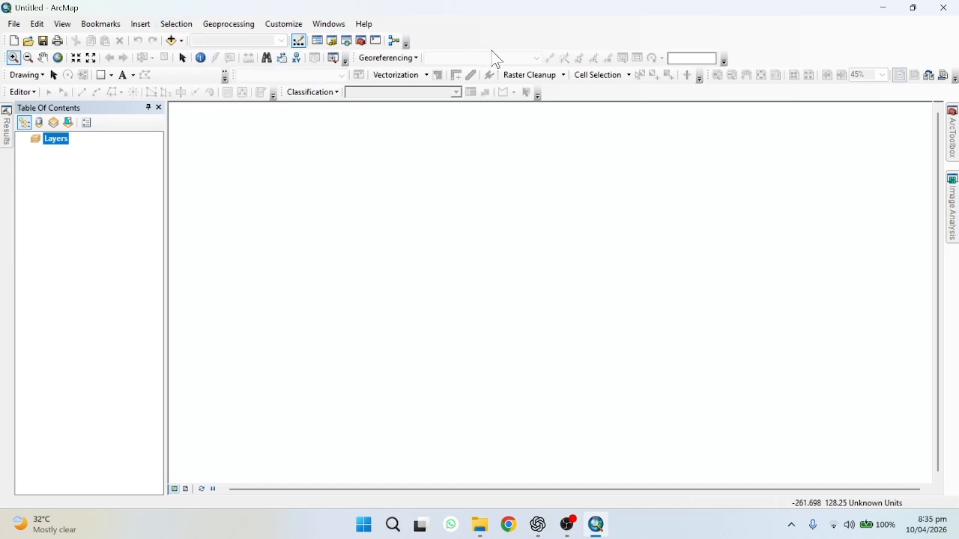
Open the Add Data dialog and browse the Desktop folder, selecting the Data_LAB1 folder
left_click(171, 41)
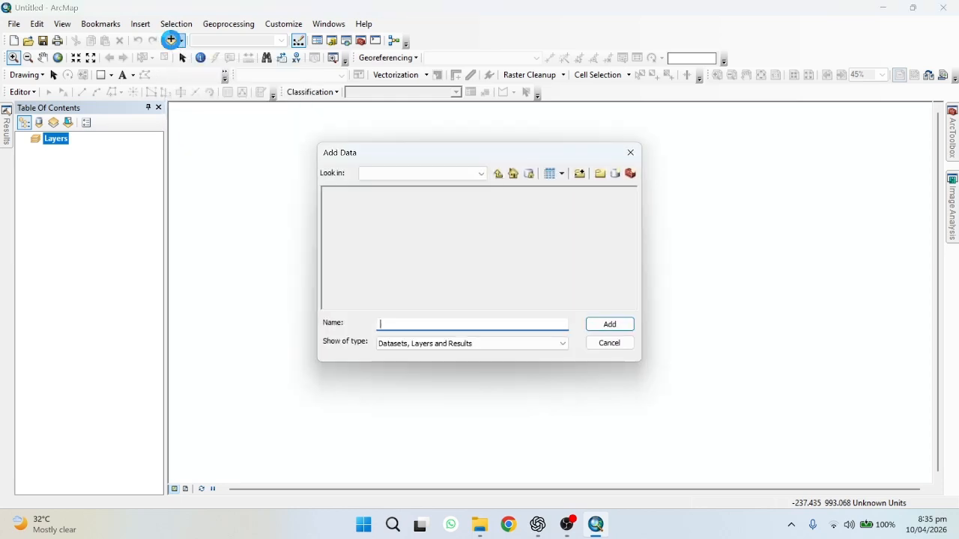
left_click(464, 176)
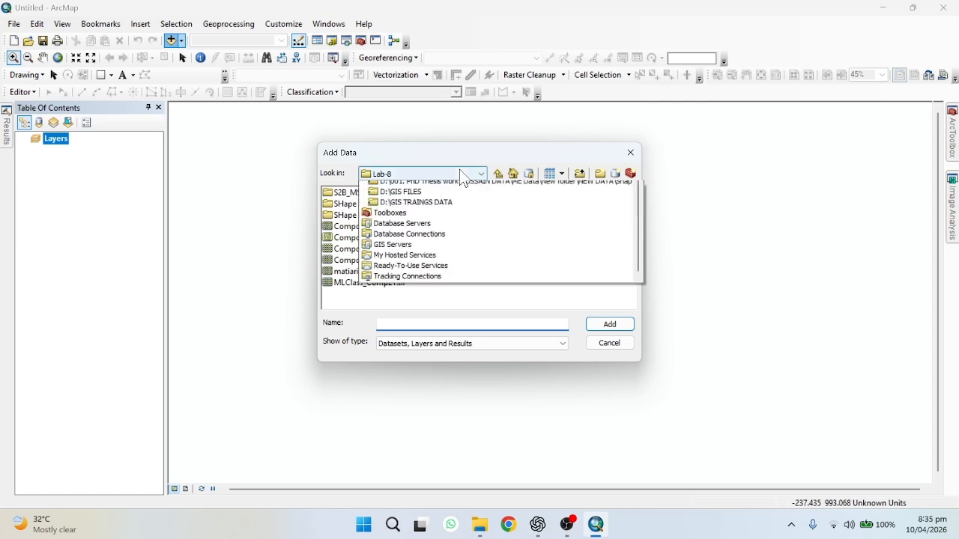
scroll(449, 270, "up", 2)
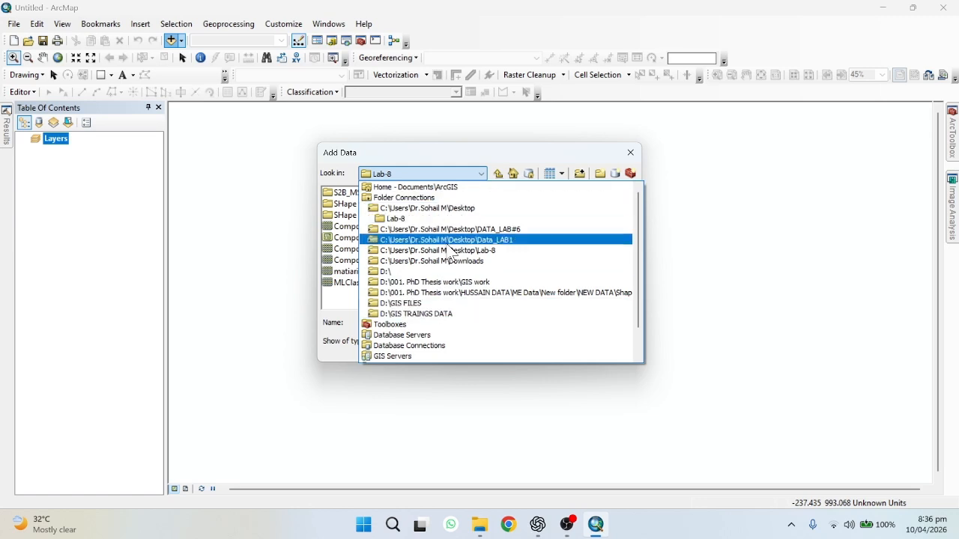
left_click(445, 199)
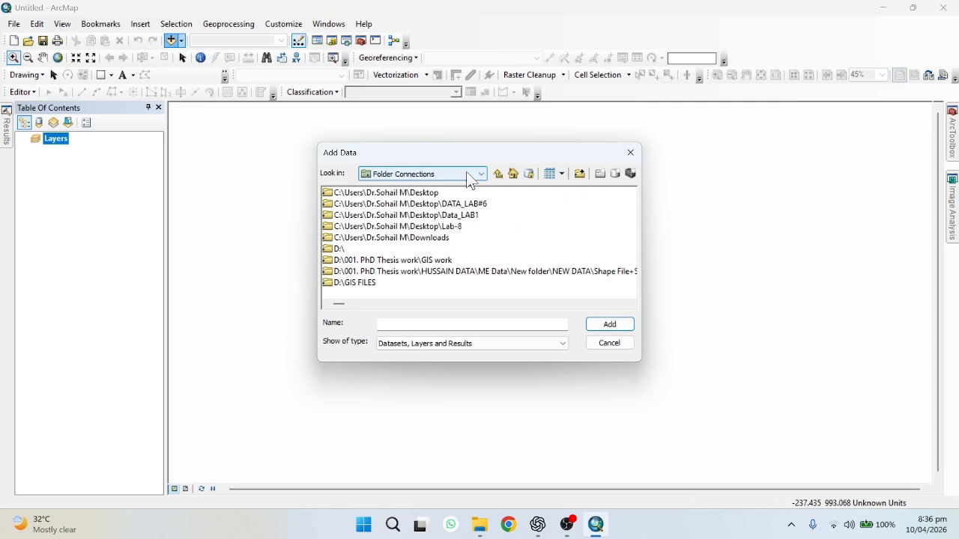
left_click(471, 182)
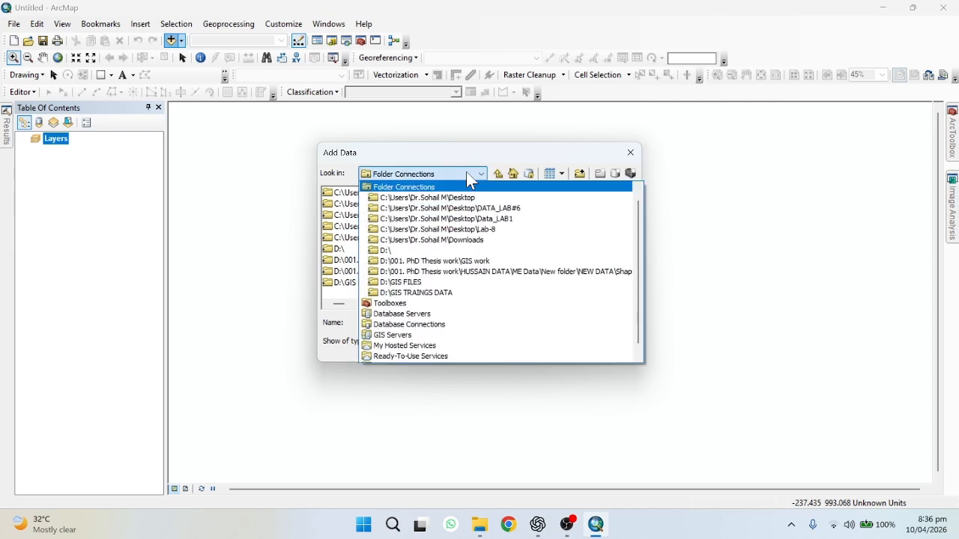
left_click(456, 216)
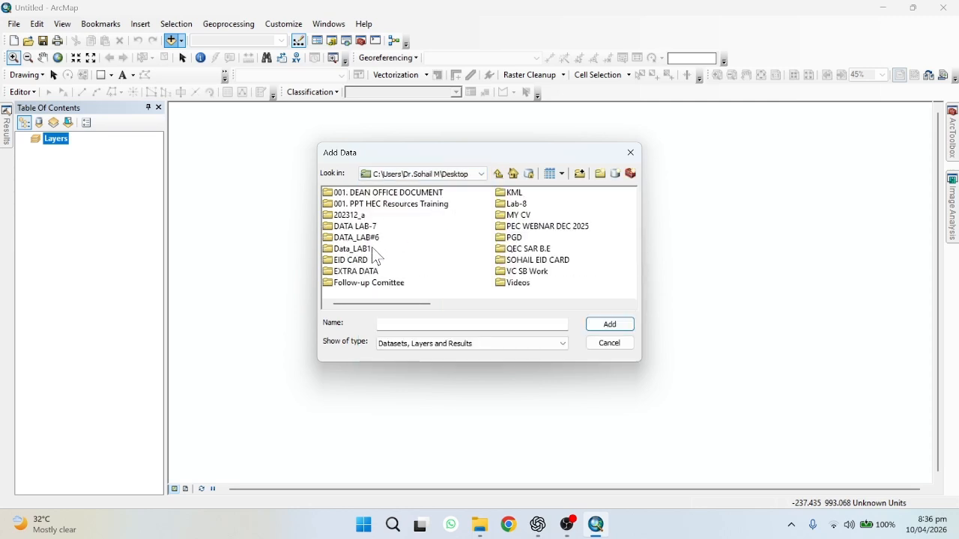
left_click(372, 249)
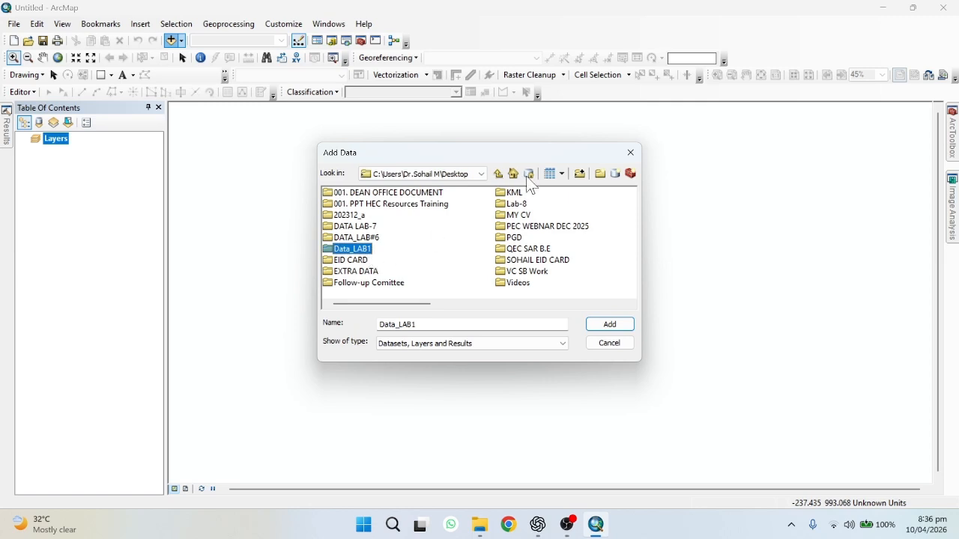
Create a folder connection to Desktop\Data_LAB1
left_click(581, 180)
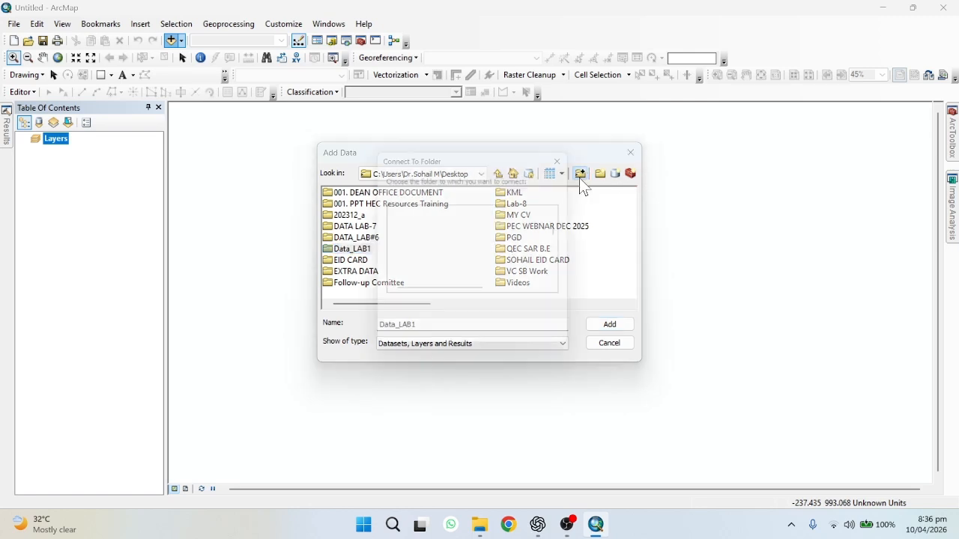
scroll(411, 243, "up", 3)
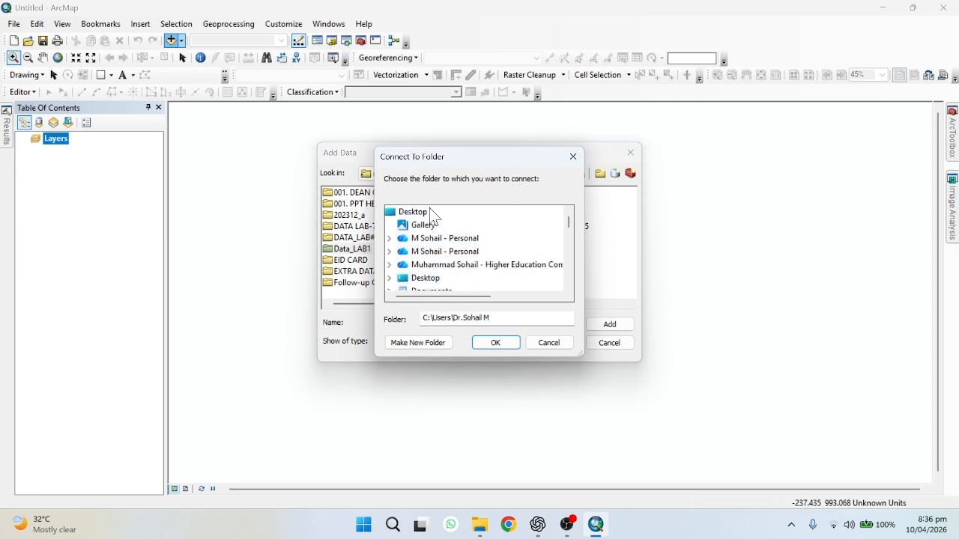
left_click(420, 212)
scroll(541, 280, "down", 10)
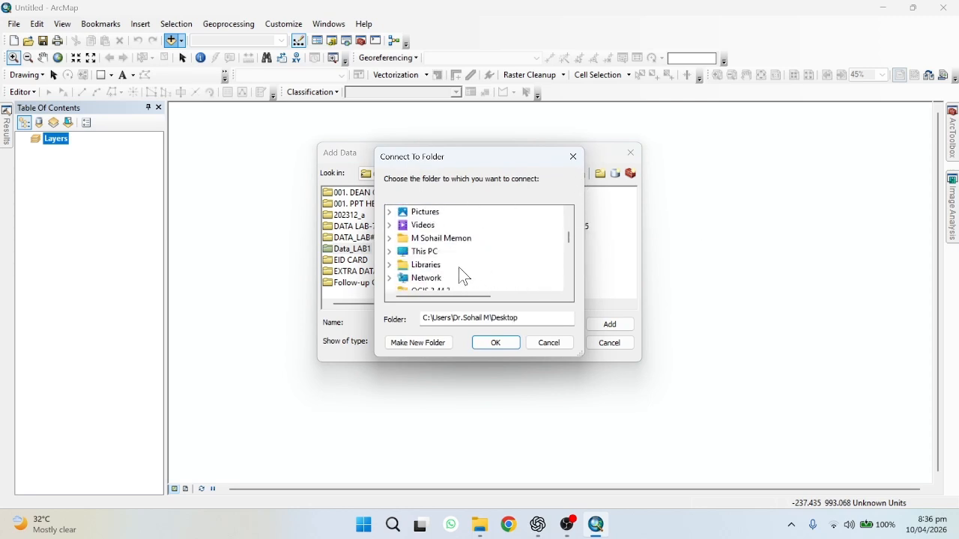
scroll(468, 270, "up", 1)
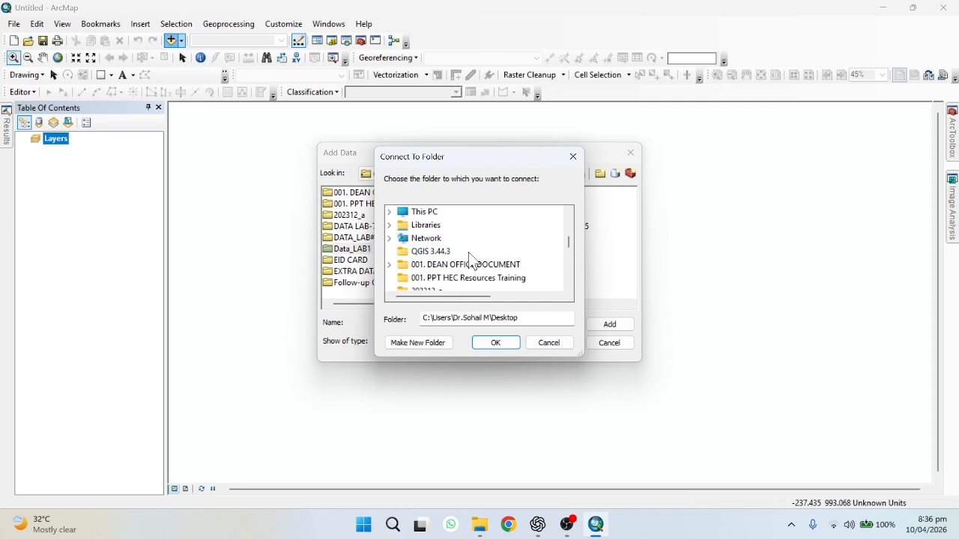
scroll(464, 270, "down", 3)
scroll(461, 271, "down", 3)
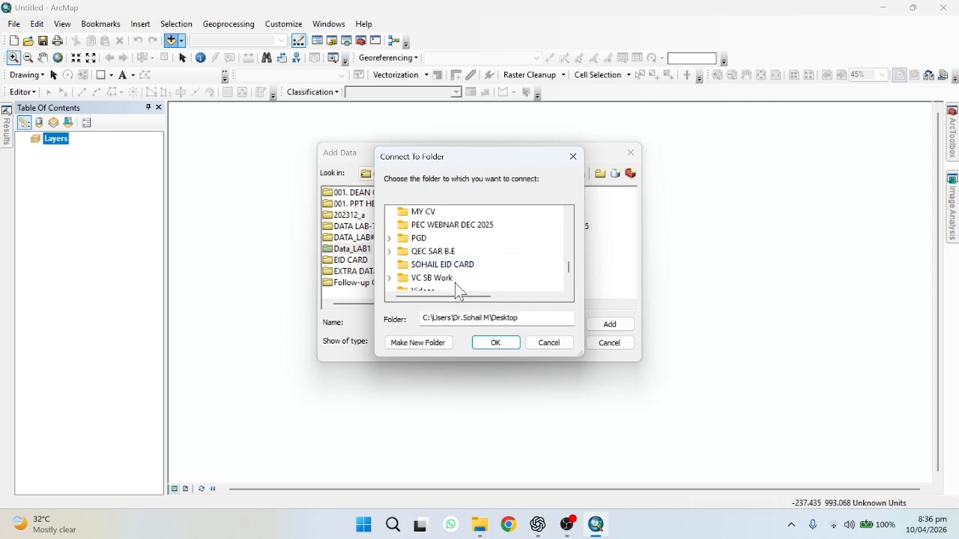
scroll(450, 281, "up", 2)
scroll(449, 279, "up", 2)
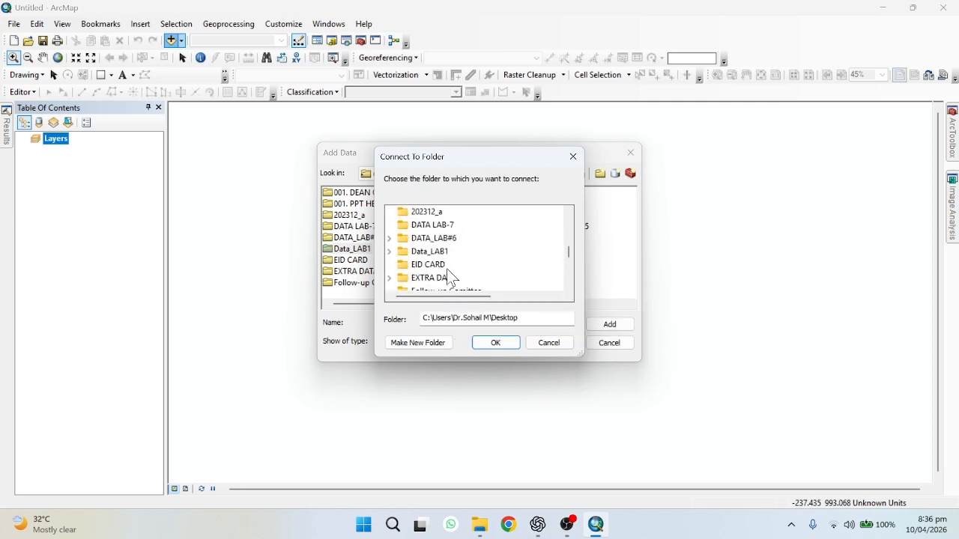
double_click(440, 255)
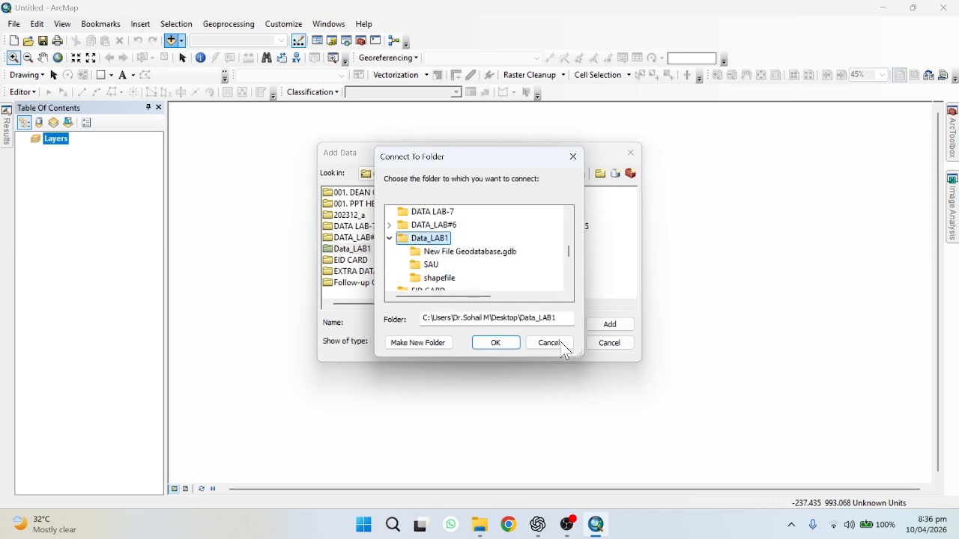
left_click(498, 344)
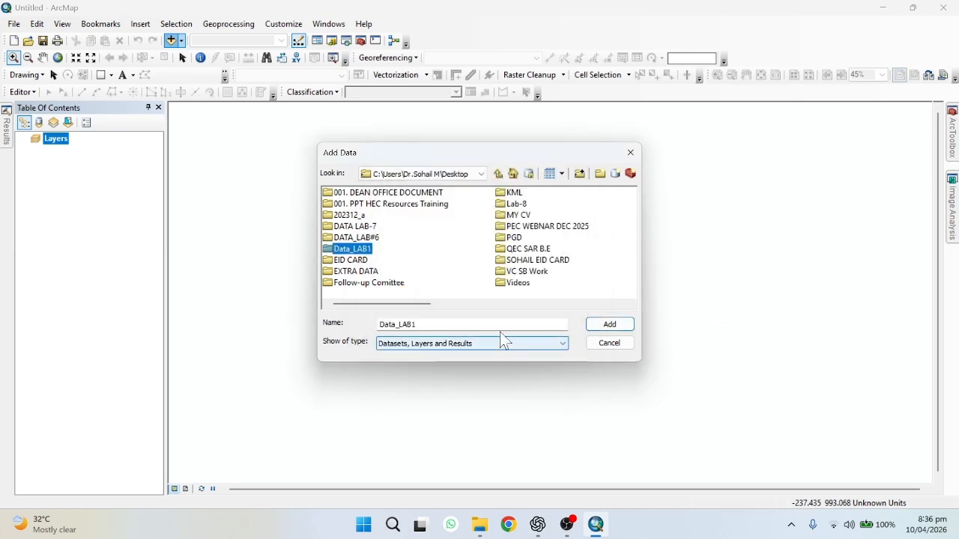
Browse Folder Connections and open the Data_LAB1 connection in the Add Data dialog
left_click(431, 173)
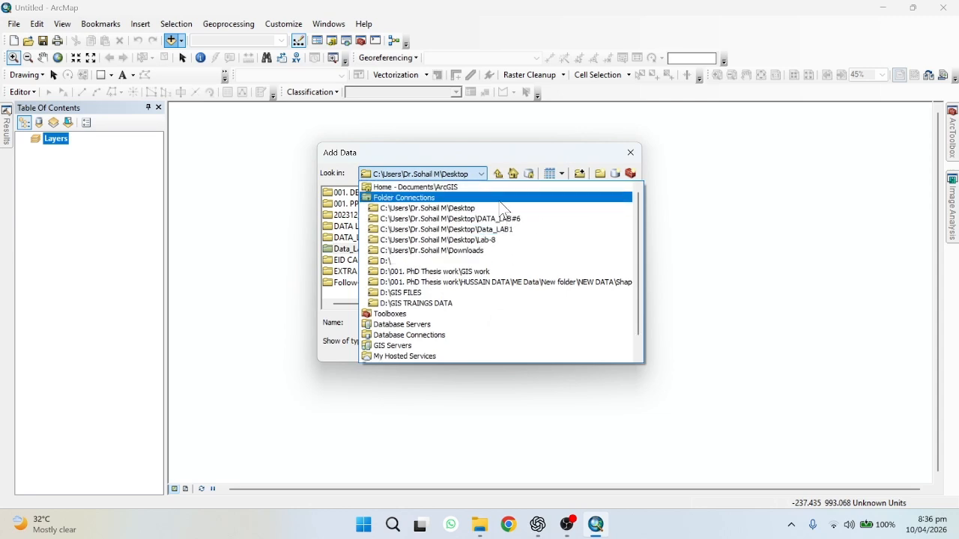
left_click(501, 201)
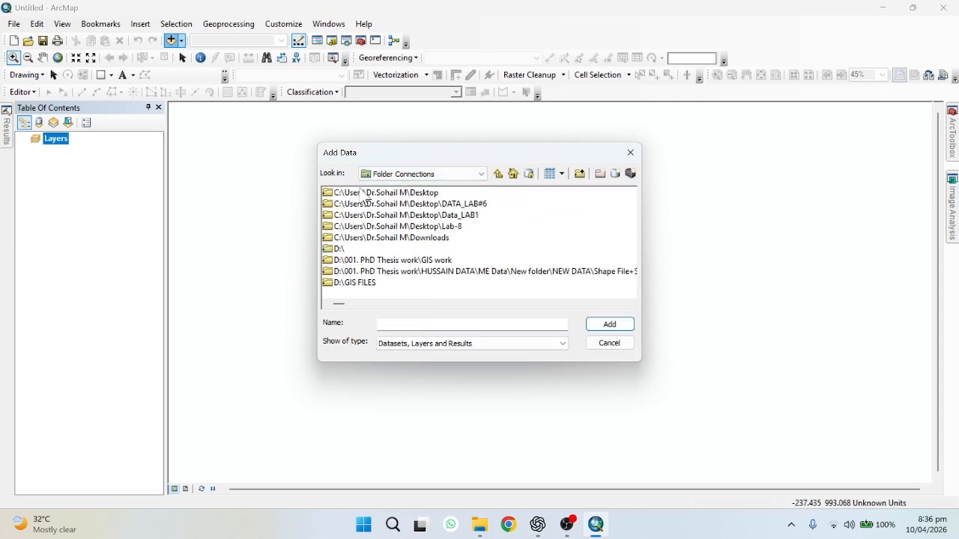
double_click(465, 217)
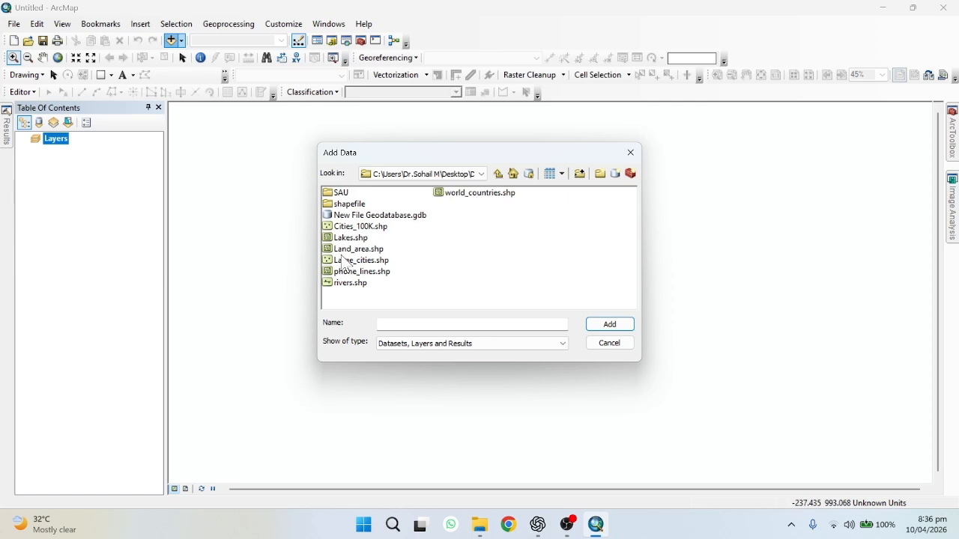
Add world_countries.shp from the Data_LAB1 connection to the map
left_click(444, 201)
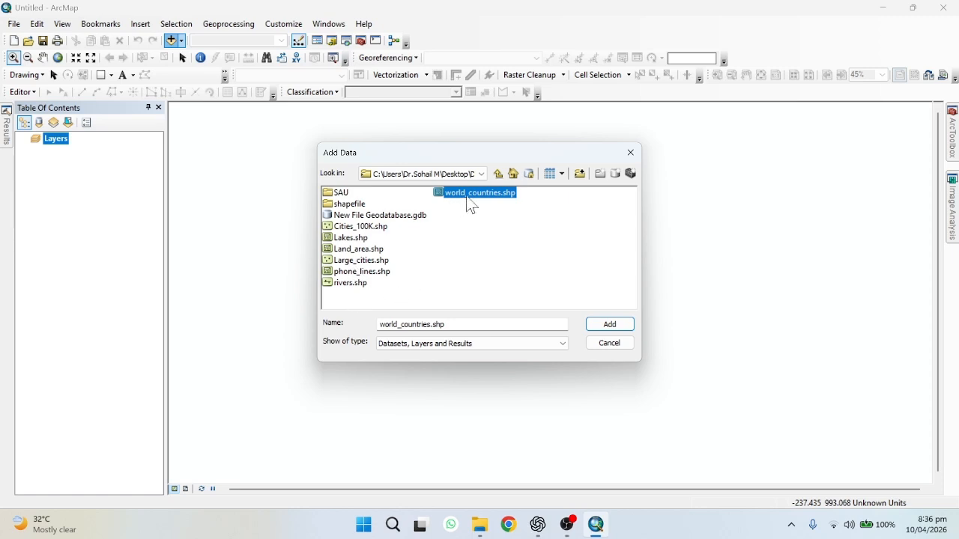
left_click(603, 329)
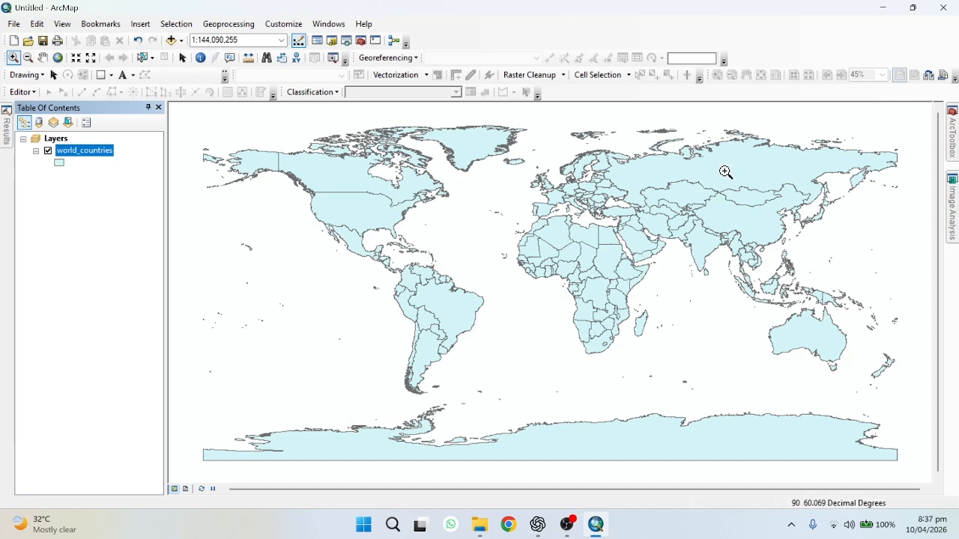
Open the data frame's properties and look through its Coordinate System and General tabs
left_click(53, 74)
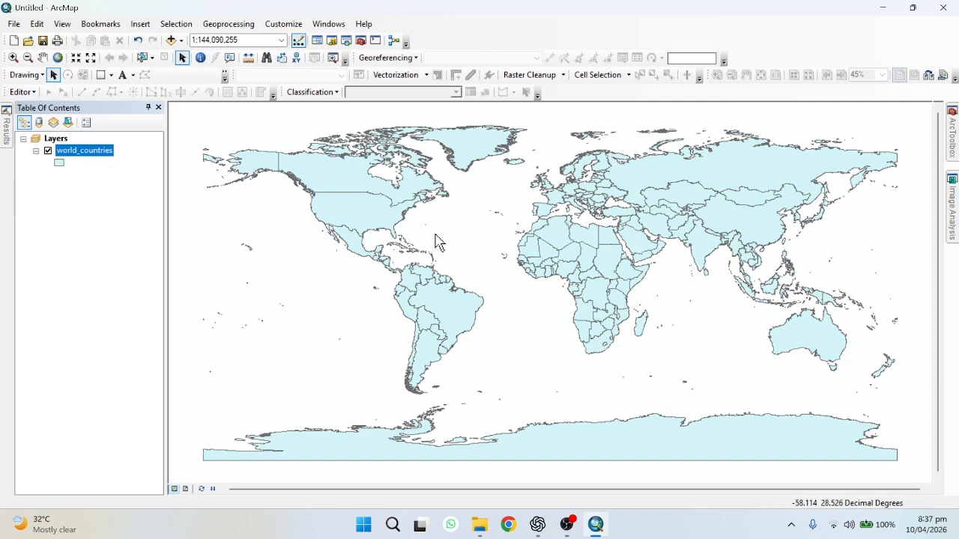
right_click(303, 392)
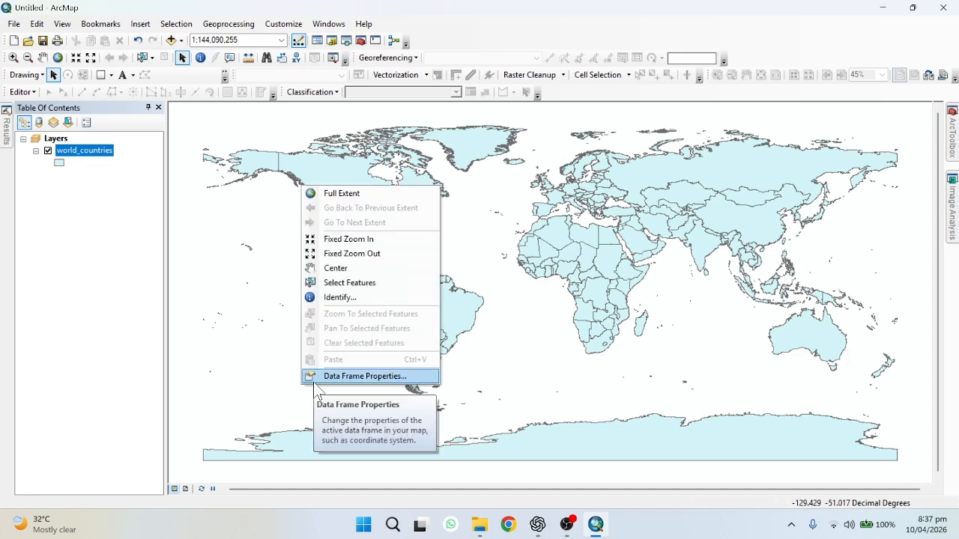
left_click(315, 377)
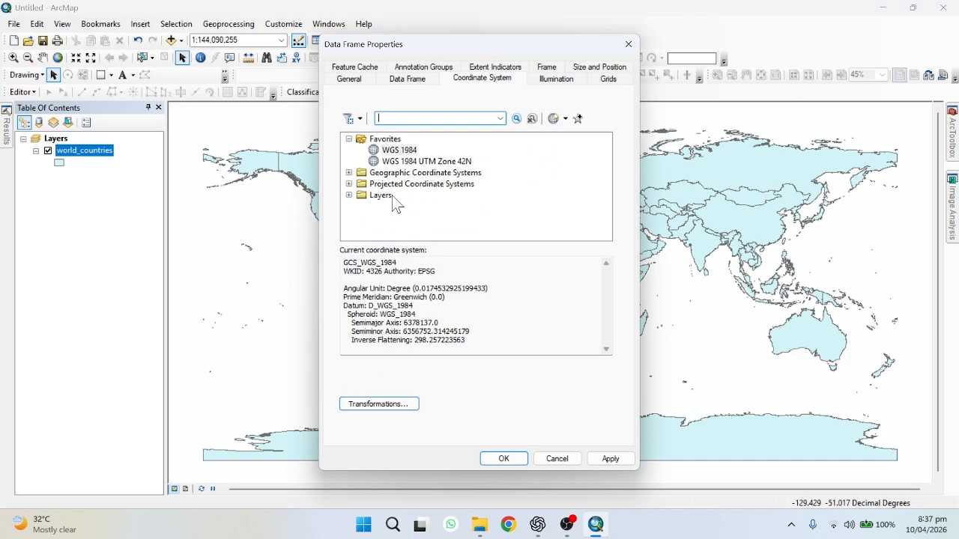
left_click(397, 151)
left_click(352, 79)
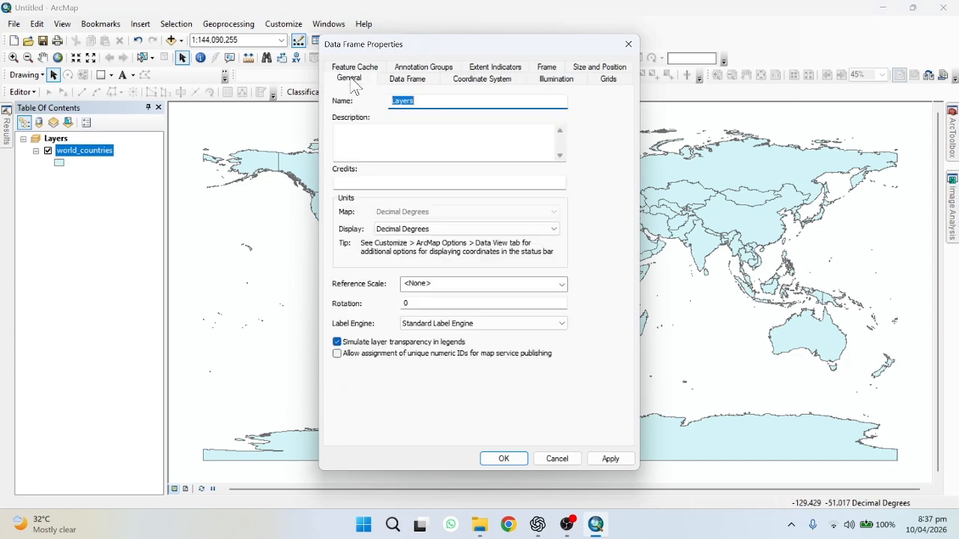
left_click(482, 79)
Remove WGS 1984 and WGS 1984 UTM Zone 42N from the coordinate system Favorites
right_click(403, 141)
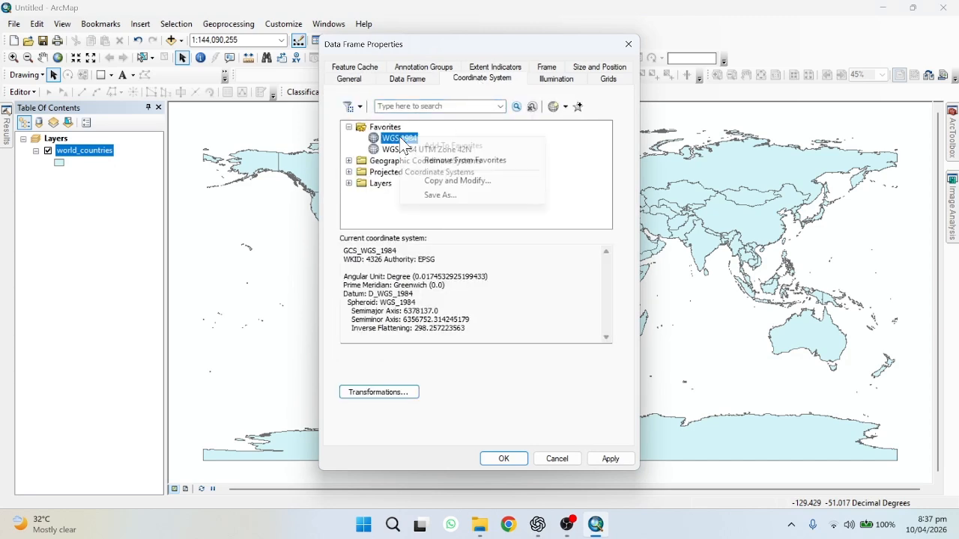
left_click(414, 160)
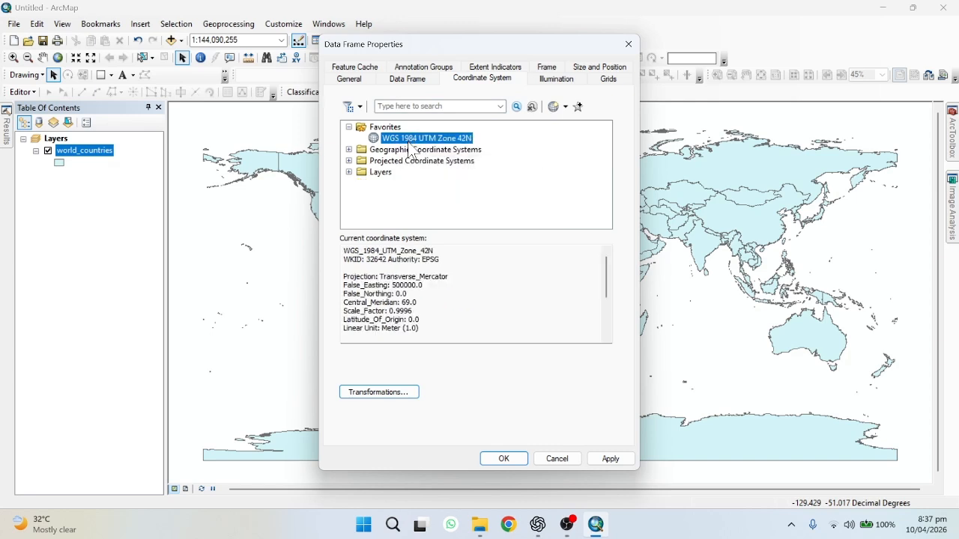
right_click(410, 143)
left_click(449, 165)
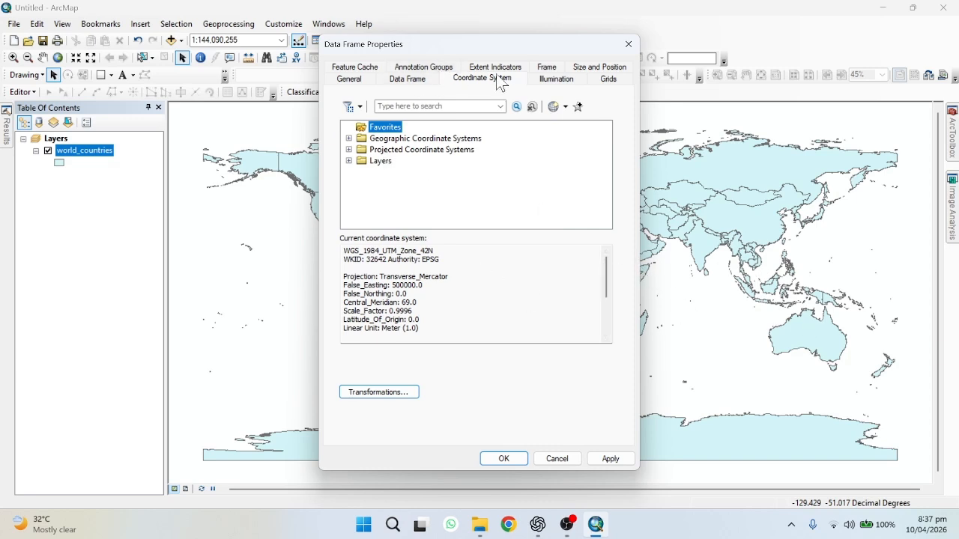
Set the data frame's coordinate system to geographic World WGS 1984 and confirm the dialog
left_click(349, 140)
scroll(370, 187, "down", 4)
left_click(362, 196)
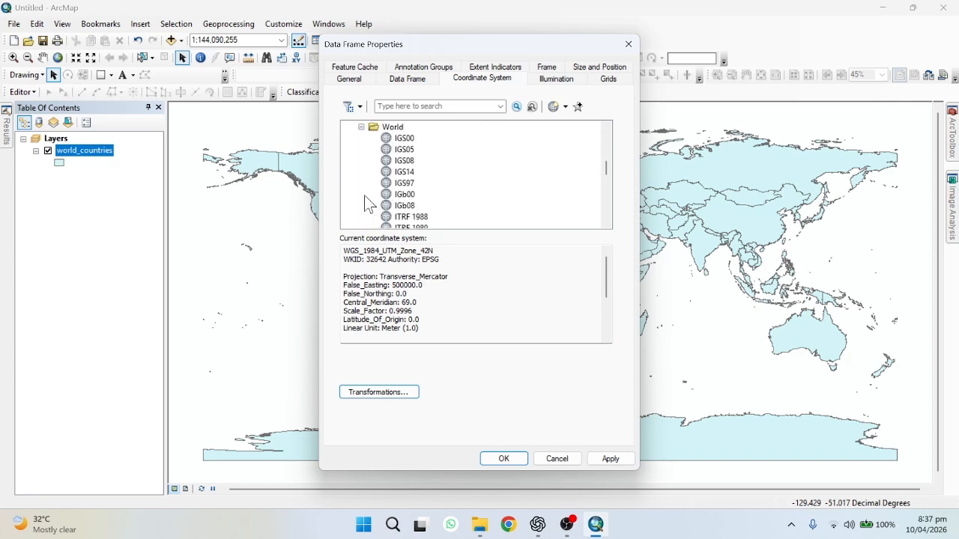
scroll(370, 202, "down", 6)
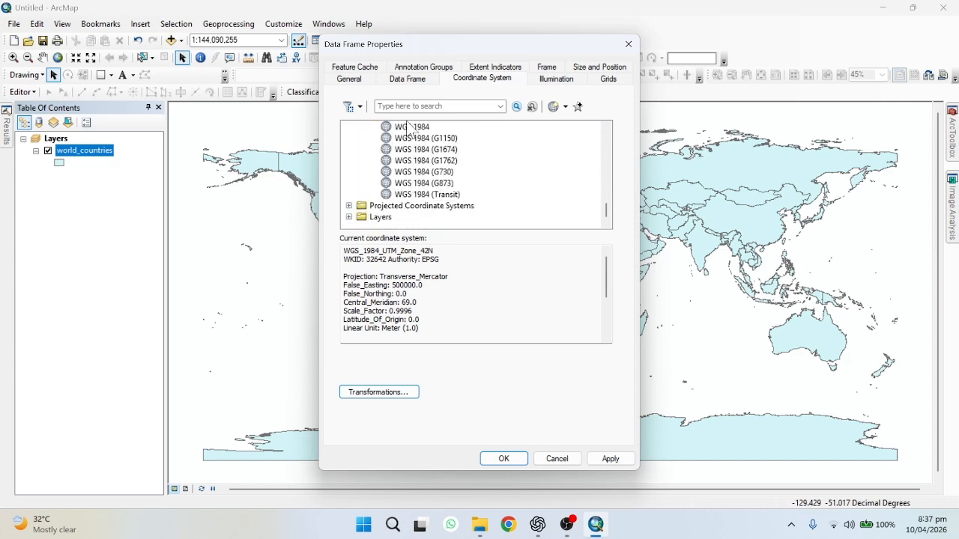
left_click(410, 129)
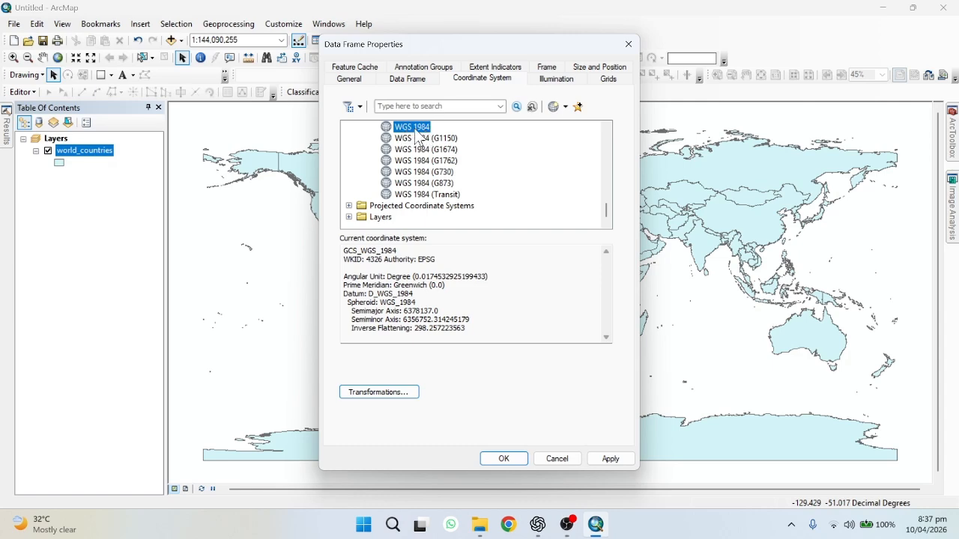
left_click(515, 460)
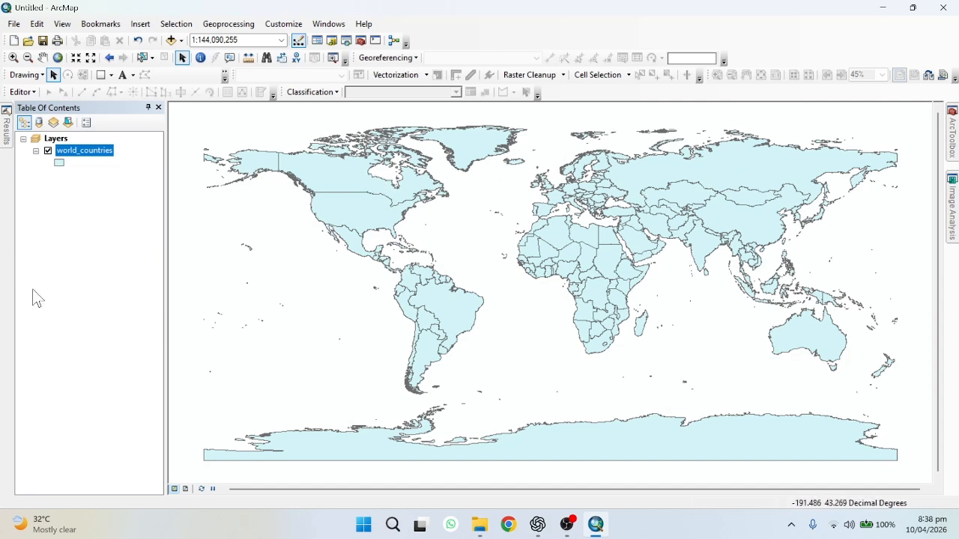
Open the Catalog window and expand Folder Connections
left_click(332, 42)
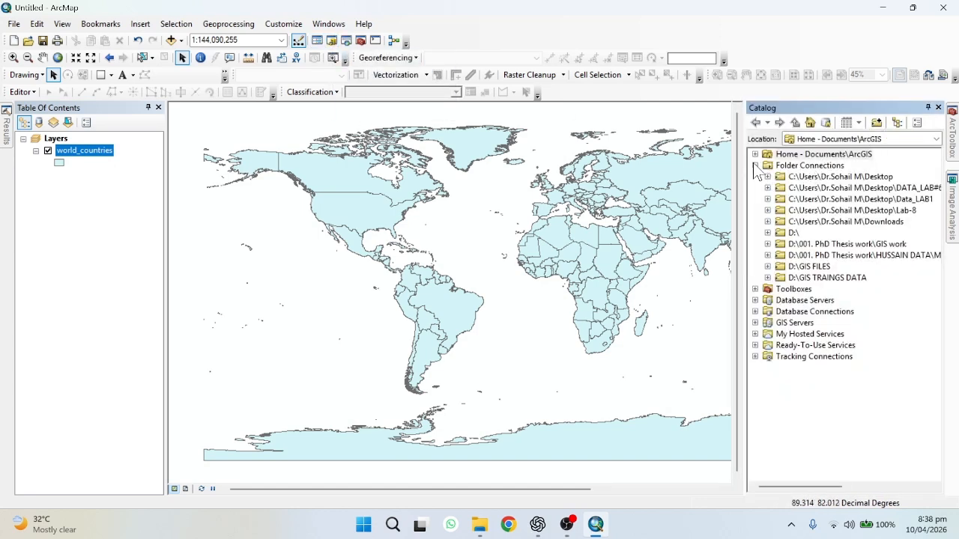
left_click(756, 166)
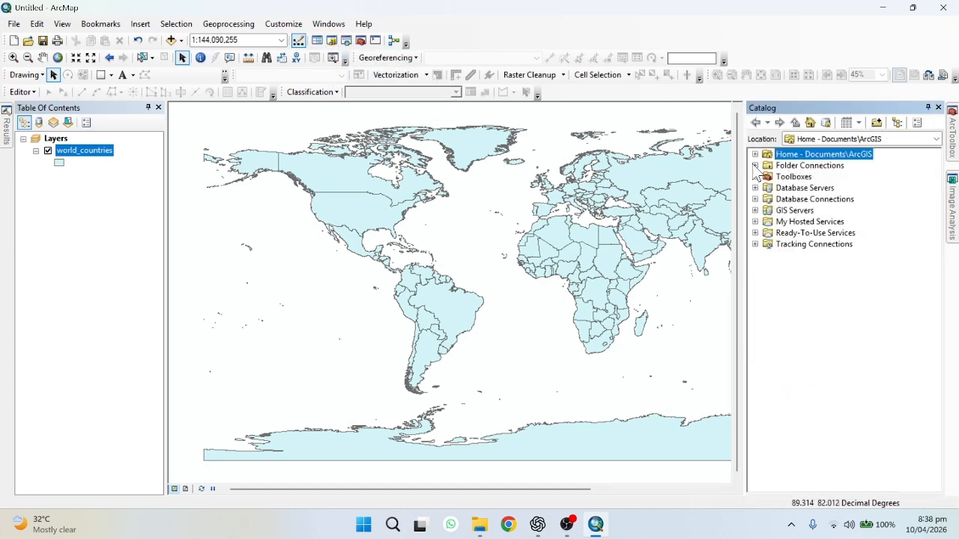
left_click(938, 108)
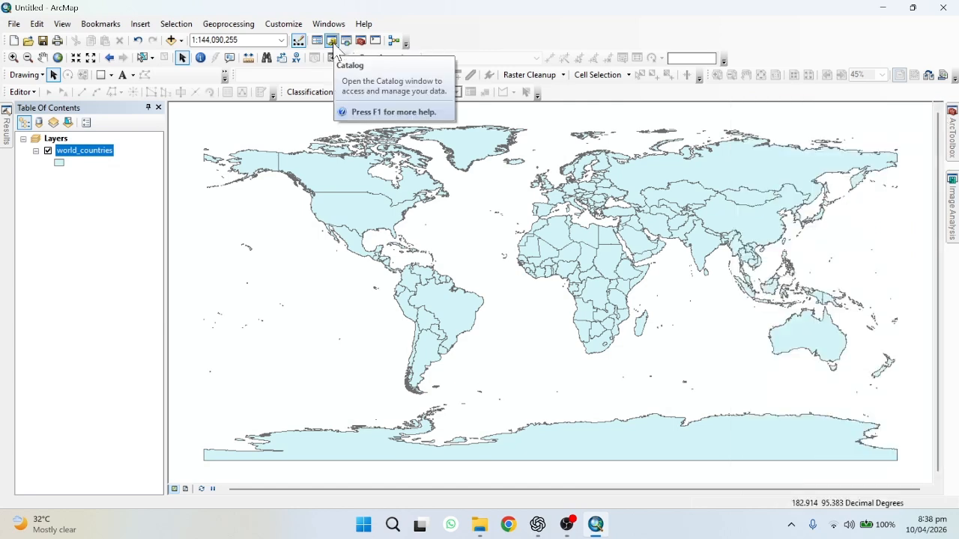
left_click(332, 42)
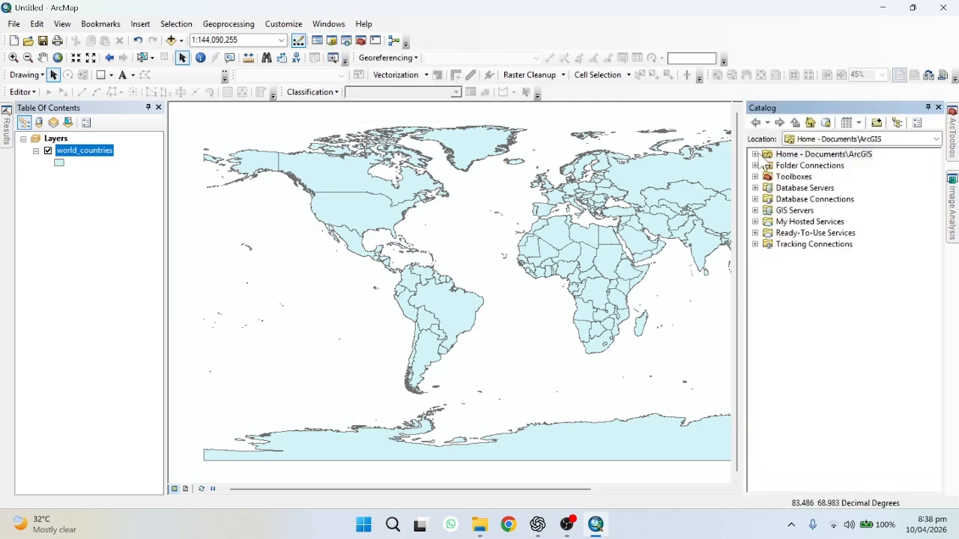
left_click(755, 165)
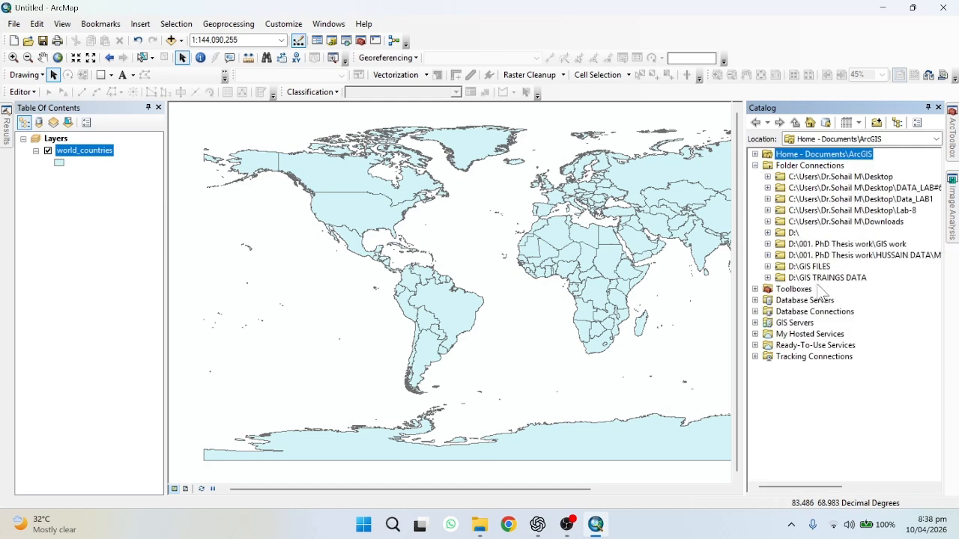
Disconnect the DATA_LAB#6, Data_LAB1, Lab-8 and Downloads folder connections in the Catalog
right_click(882, 187)
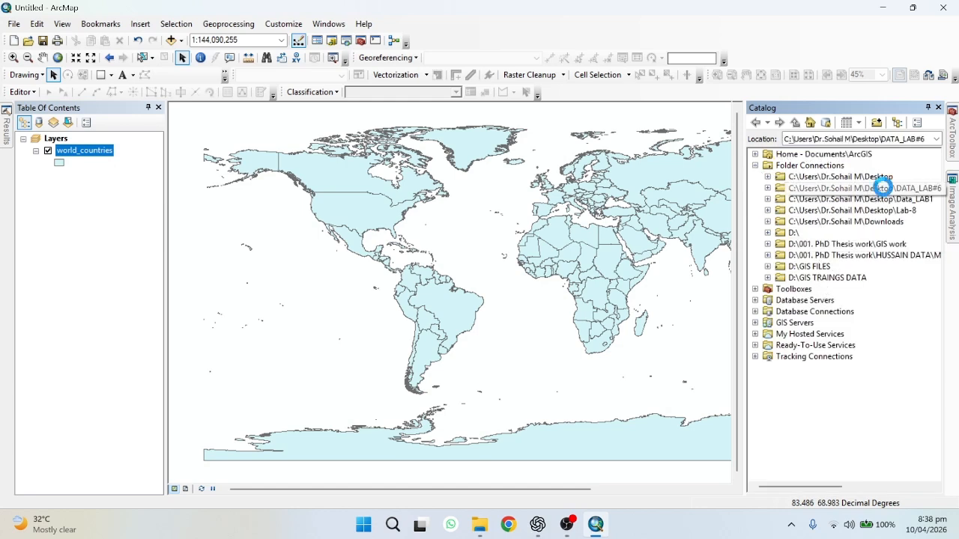
left_click(915, 239)
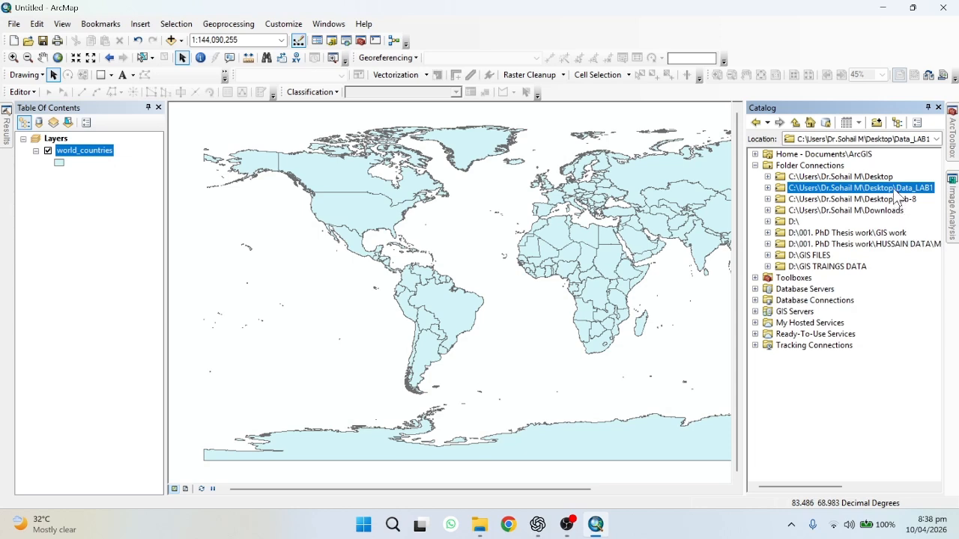
right_click(899, 189)
left_click(917, 240)
right_click(904, 192)
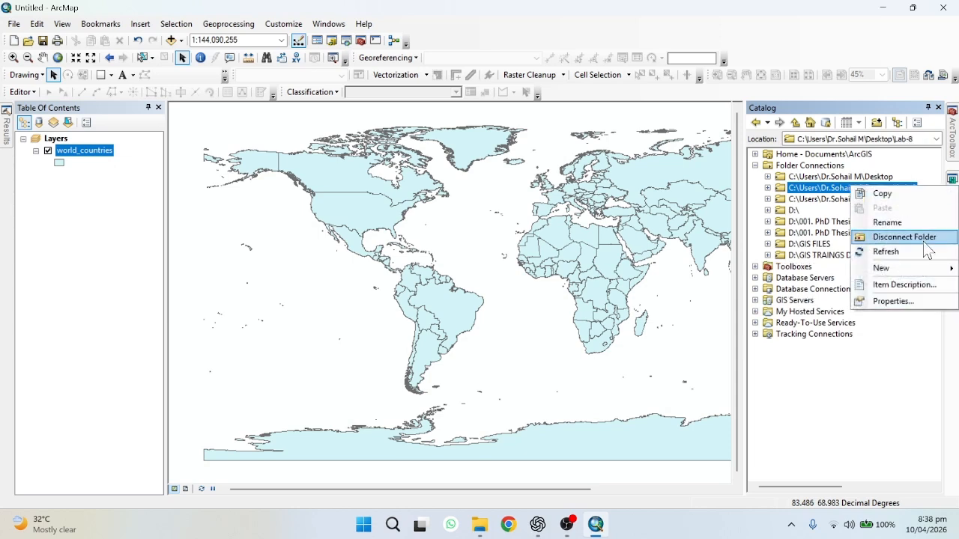
left_click(914, 238)
right_click(902, 189)
left_click(904, 239)
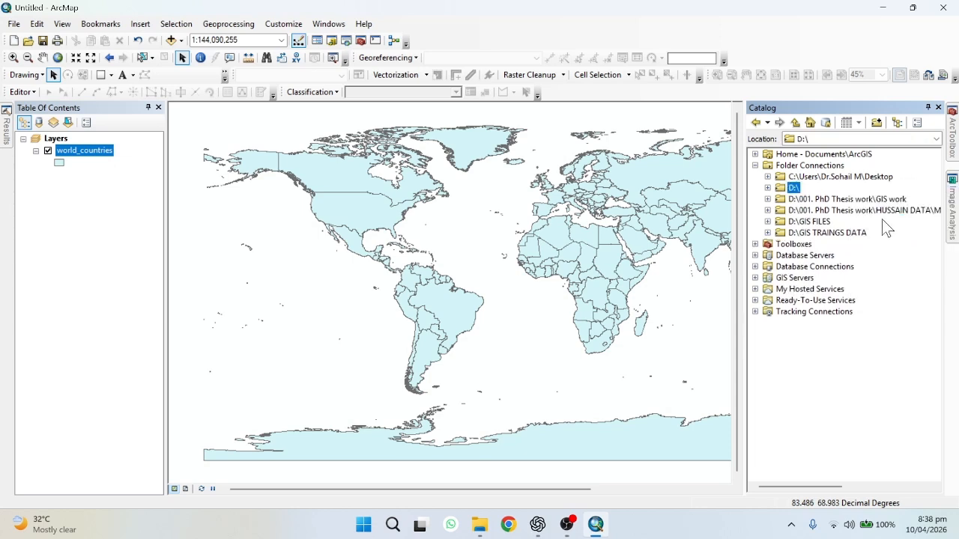
Disconnect the D:\ PhD Thesis GIS work, HUSSAIN DATA and GIS TRAINGS DATA folder connections
left_click(869, 199)
right_click(869, 200)
left_click(908, 259)
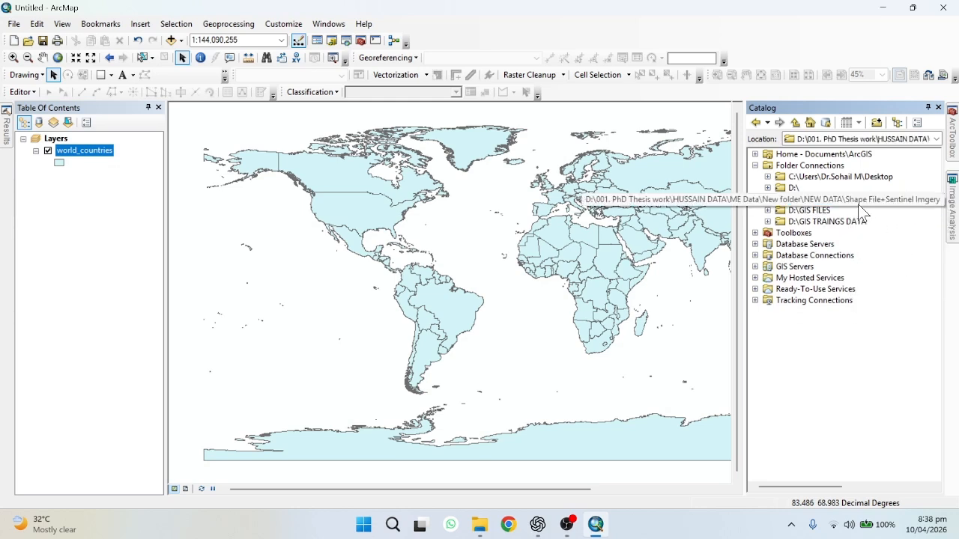
right_click(857, 204)
left_click(873, 251)
right_click(845, 209)
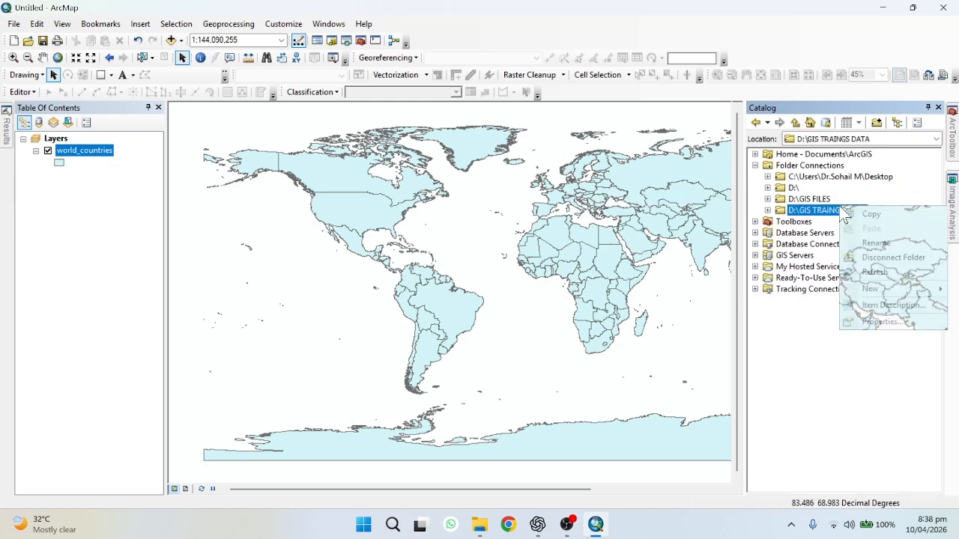
left_click(861, 255)
Disconnect the D:\GIS FILES, D:\ and Desktop folder connections, leaving Folder Connections empty
right_click(816, 201)
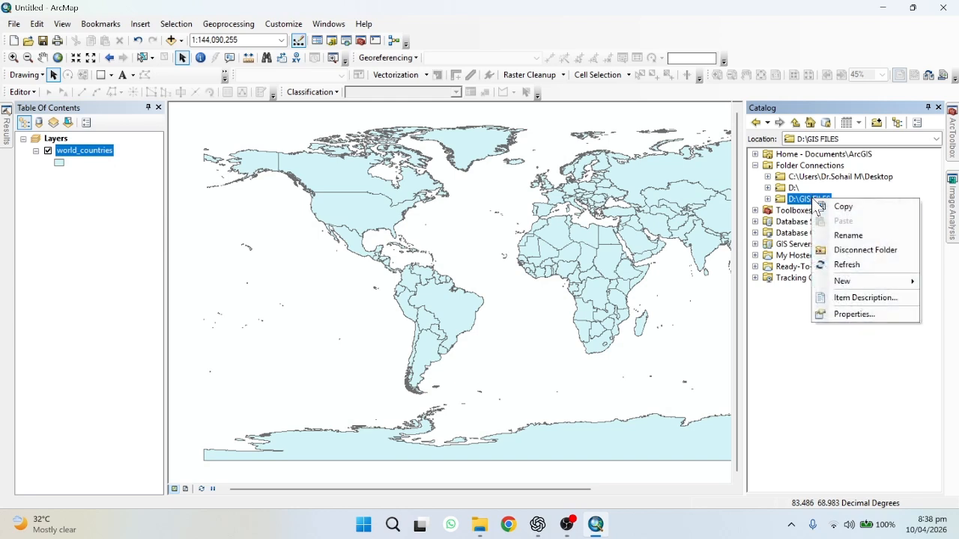
left_click(847, 247)
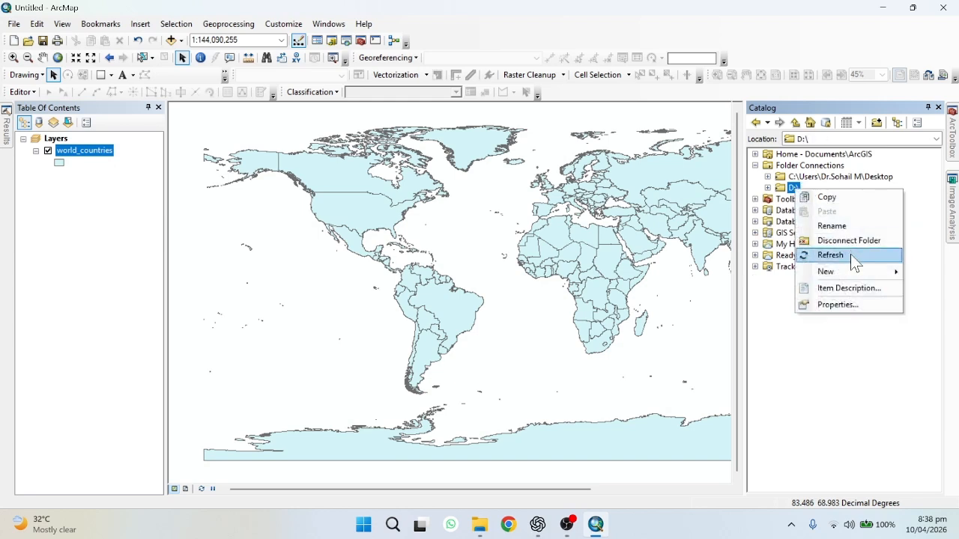
left_click(846, 240)
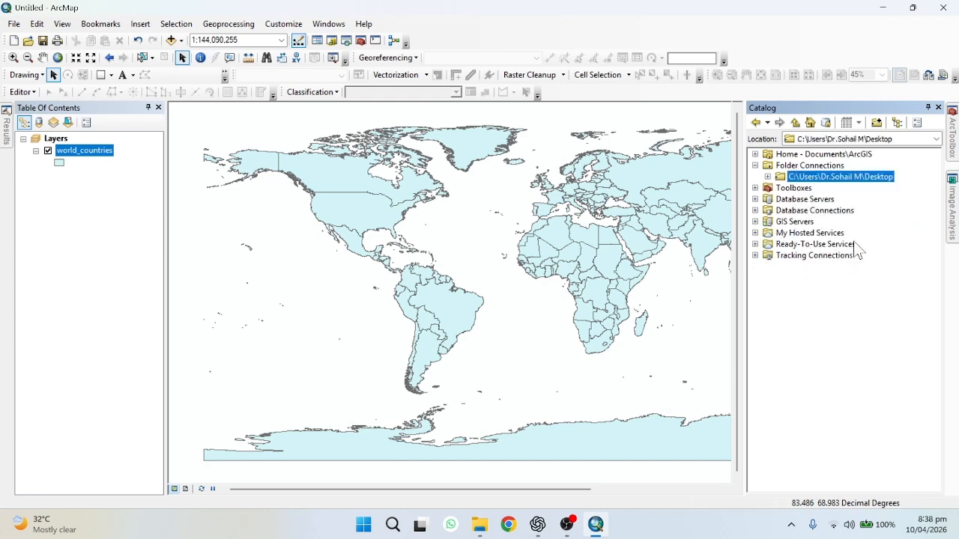
right_click(859, 181)
left_click(895, 229)
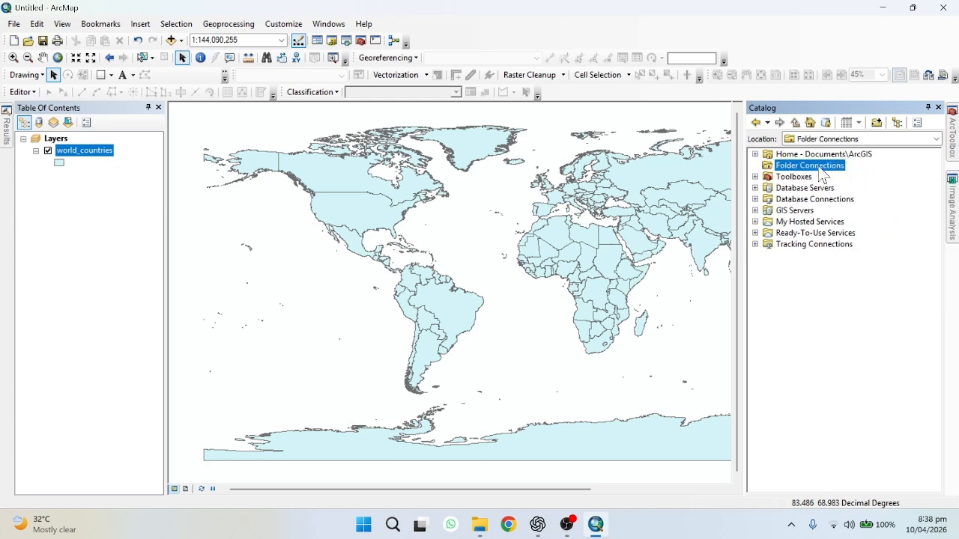
Connect to the Desktop's Data_LAB1 folder from the Catalog window
left_click(876, 124)
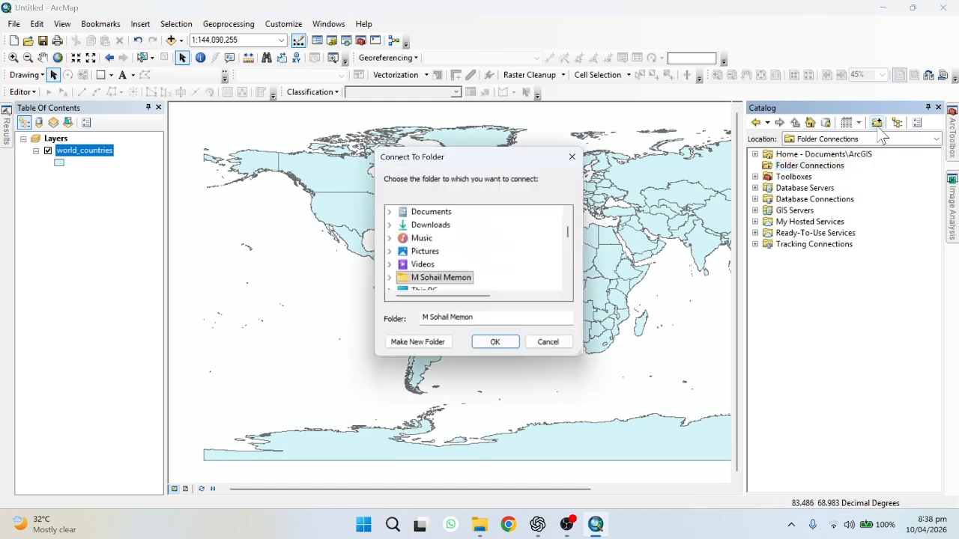
scroll(408, 224, "up", 5)
left_click(408, 214)
scroll(427, 255, "down", 15)
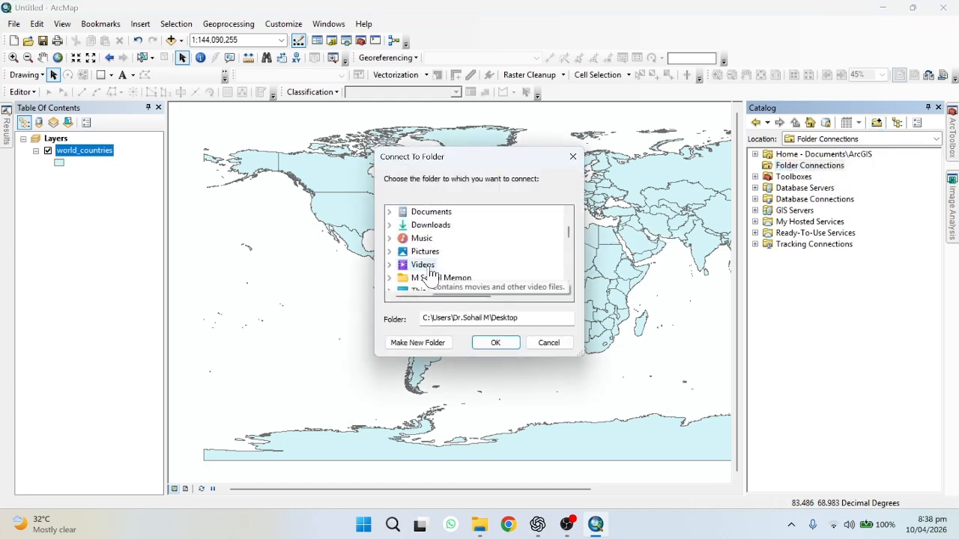
double_click(435, 251)
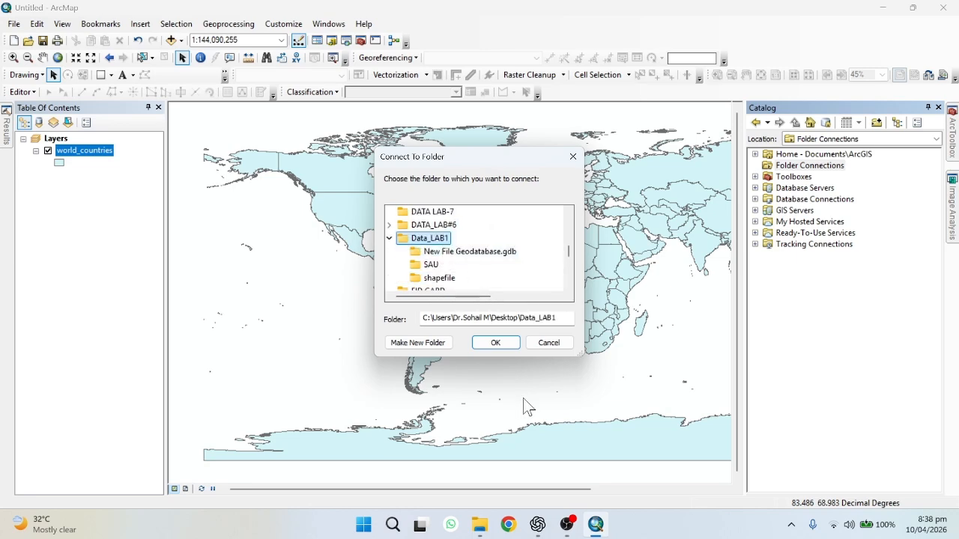
left_click(504, 344)
Expand the Data_LAB1 connection and drag rivers.shp onto the map
left_click(767, 176)
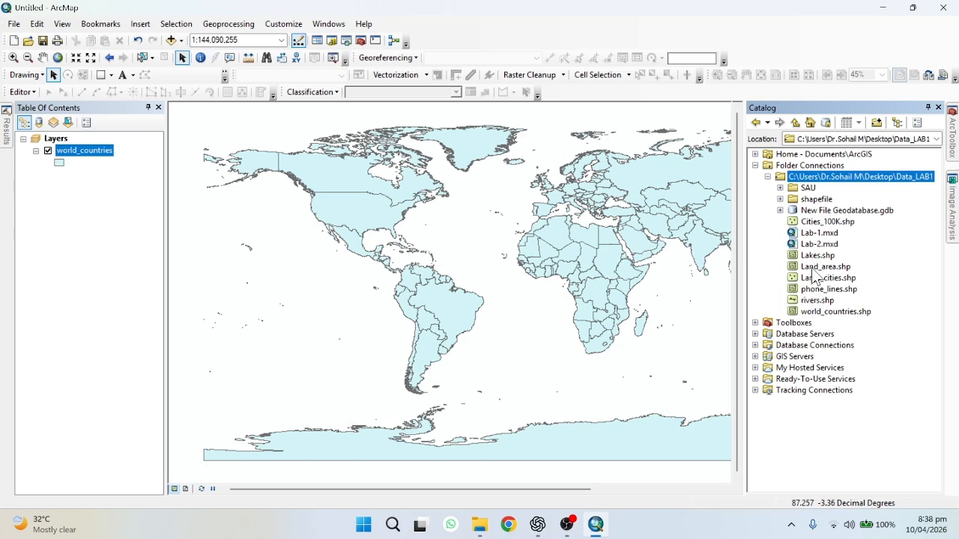
left_click_drag(815, 302, 278, 289)
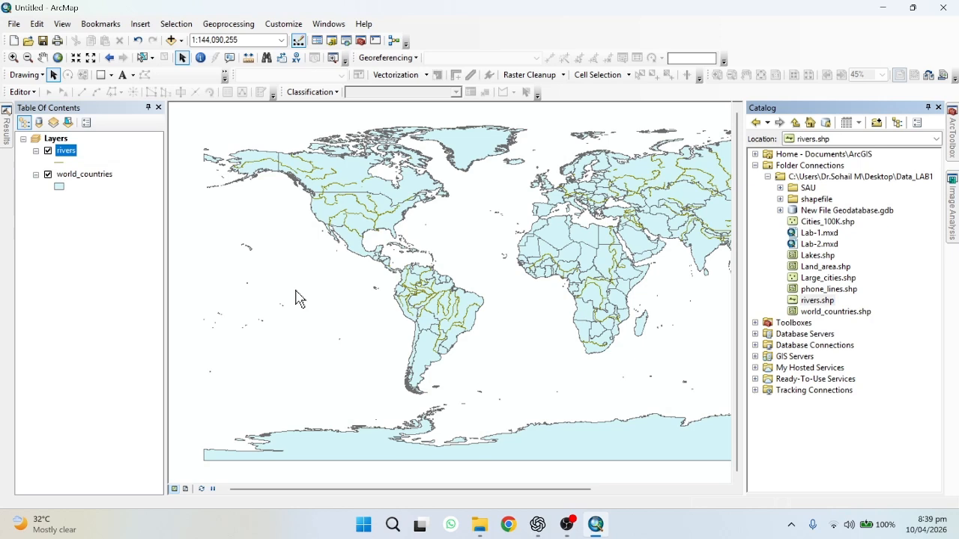
Remove the rivers layer from the map and close the Catalog window
right_click(66, 158)
left_click(101, 176)
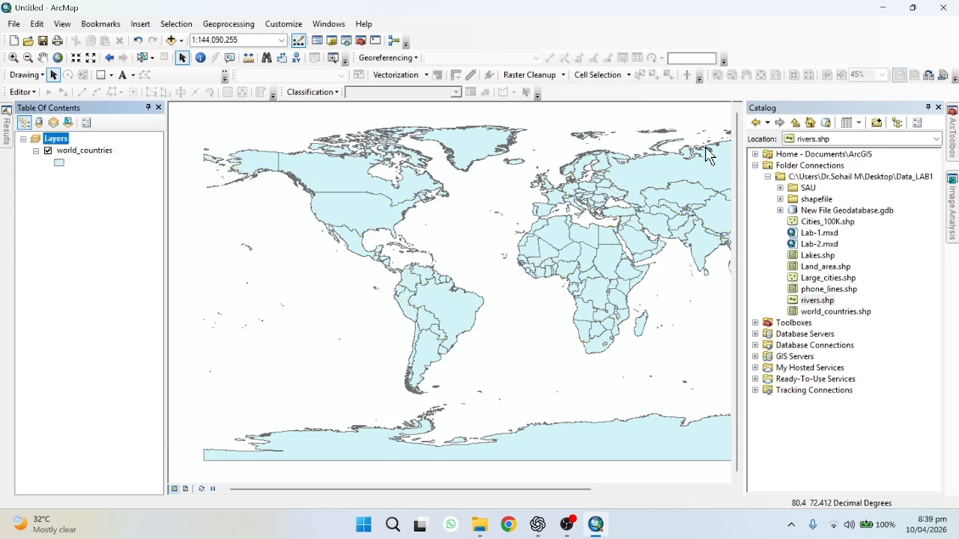
left_click(938, 108)
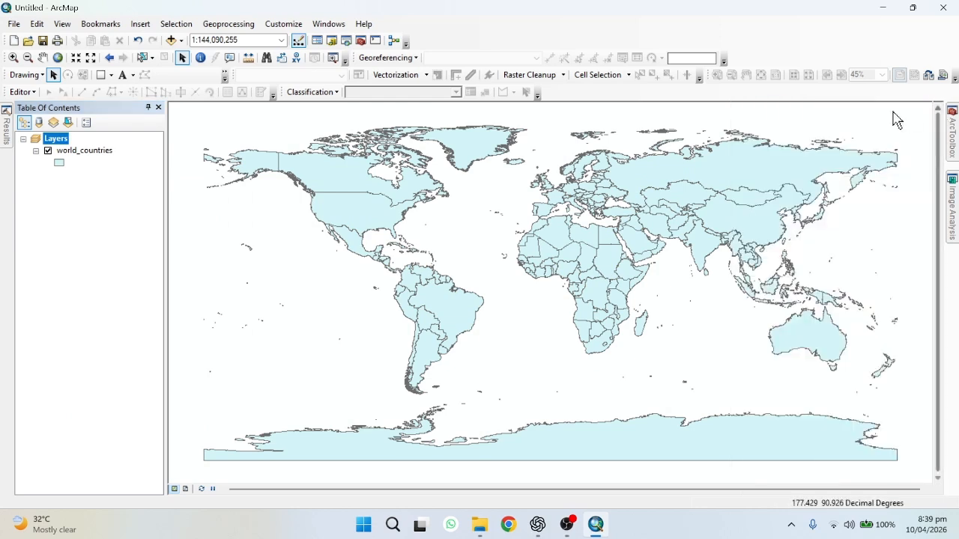
Search the local Search window for the CLIP tool, then close the Search window
left_click(347, 44)
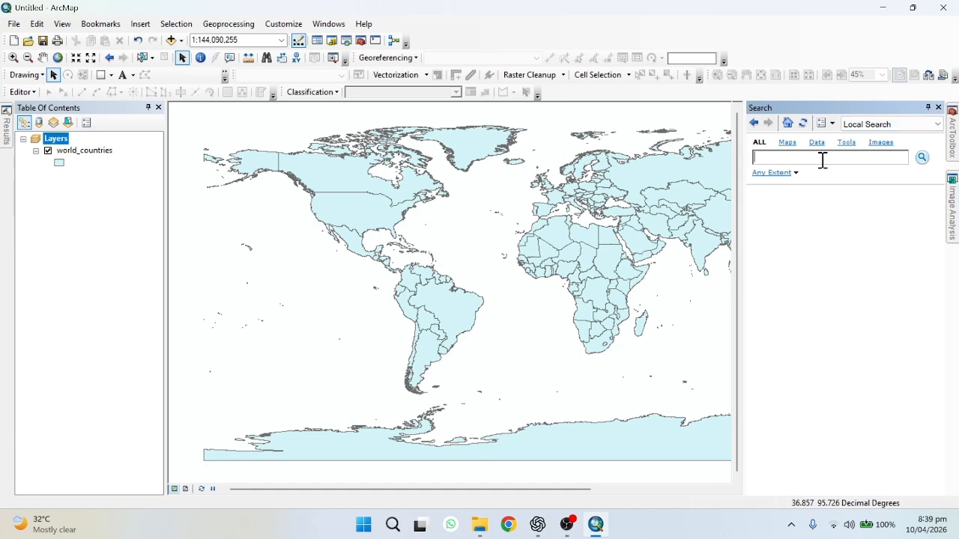
key("Return")
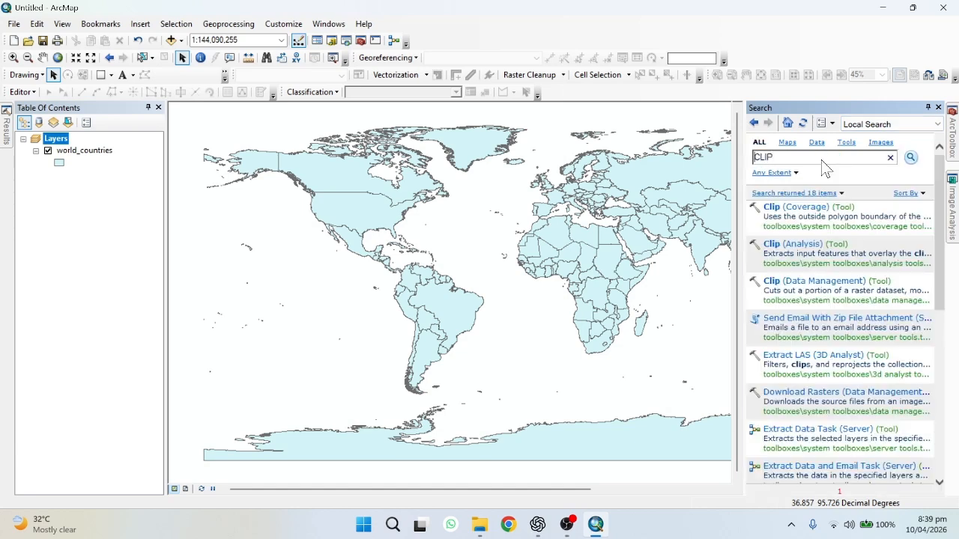
left_click(938, 108)
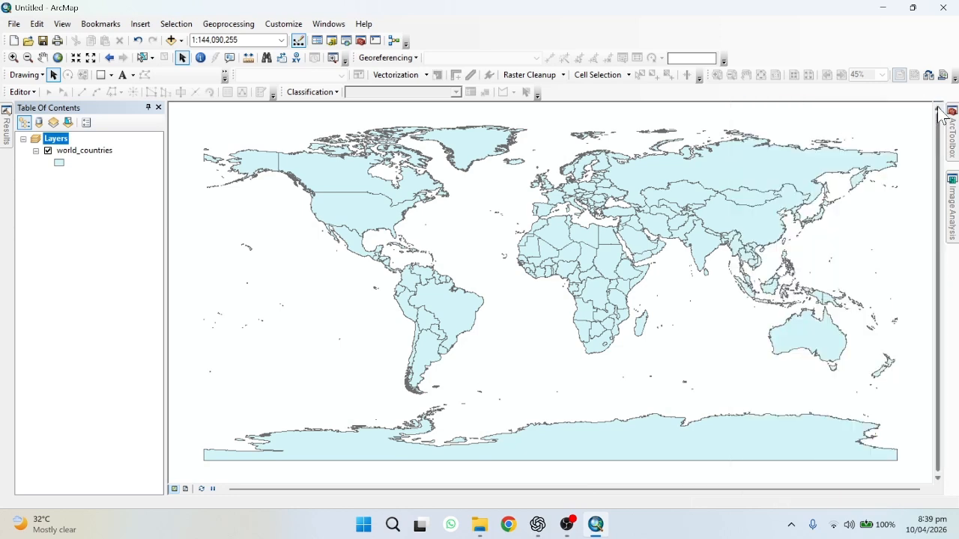
Browse the ArcToolbox toolsets, then open and close the ModelBuilder window
left_click(363, 42)
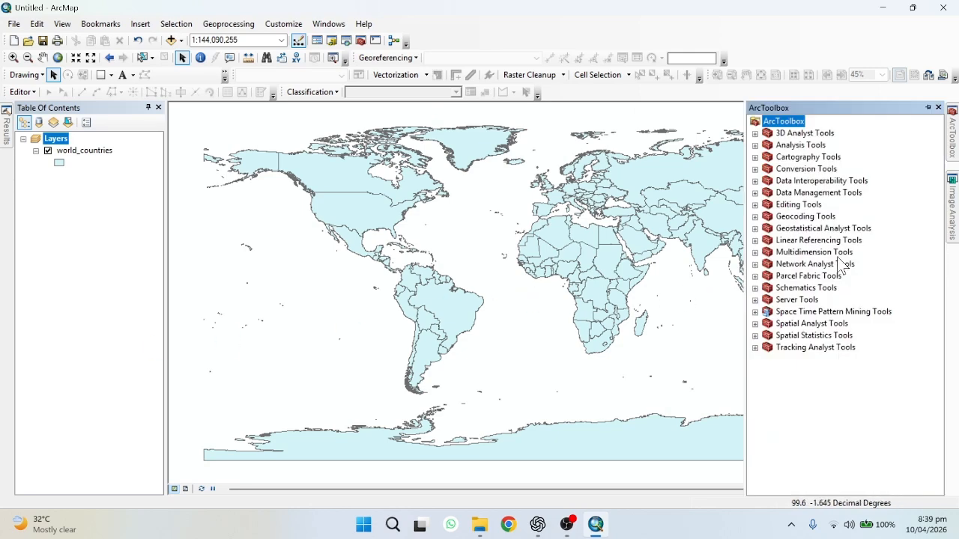
left_click(755, 133)
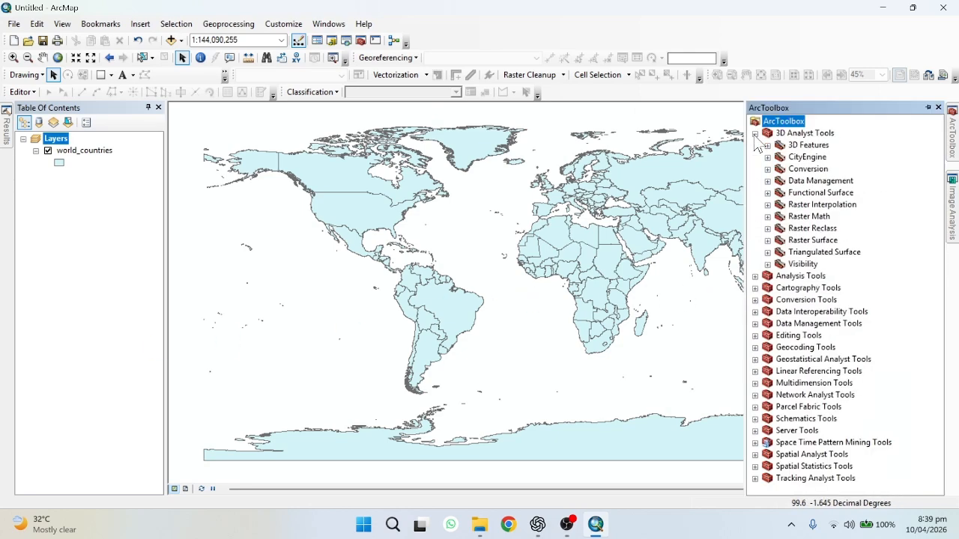
left_click(755, 133)
left_click(755, 145)
left_click(755, 146)
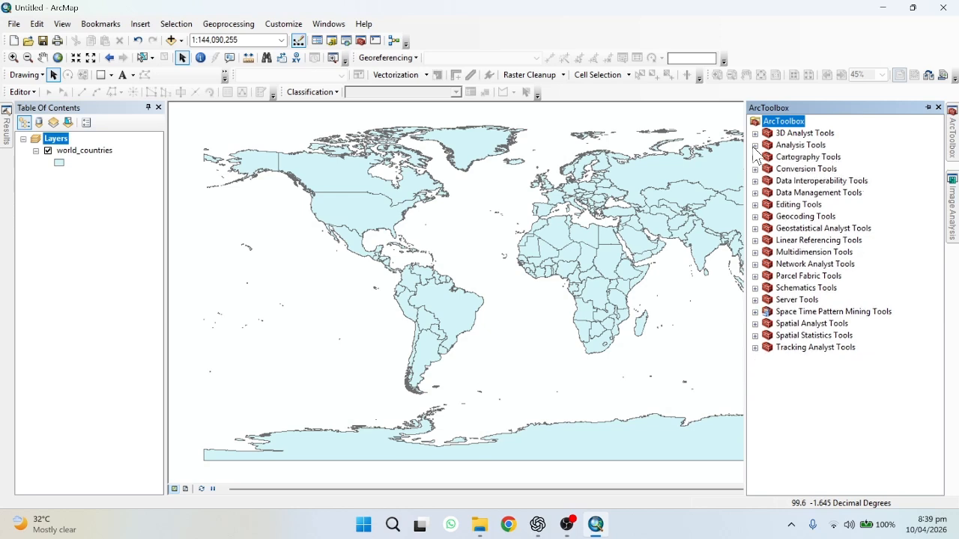
left_click(755, 157)
left_click(755, 158)
left_click(937, 107)
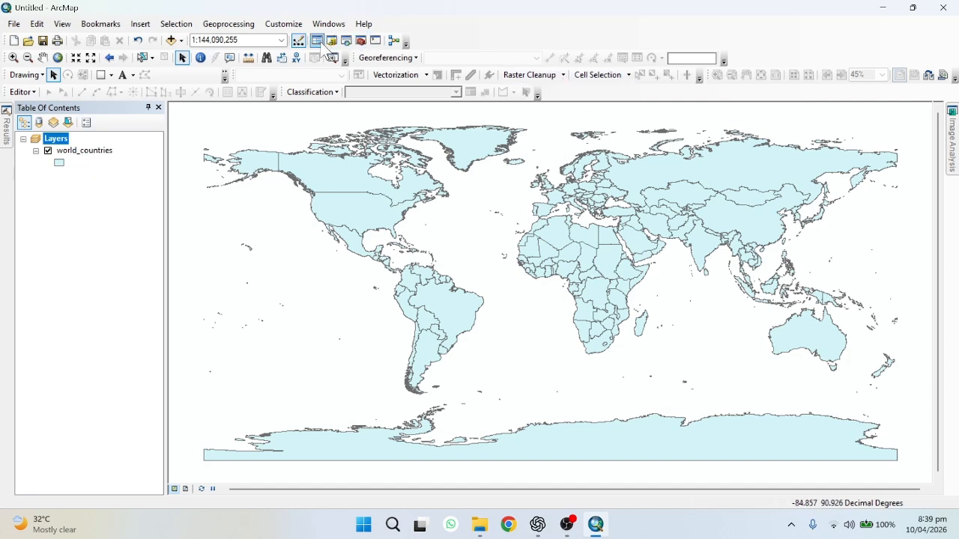
left_click(395, 43)
left_click(659, 114)
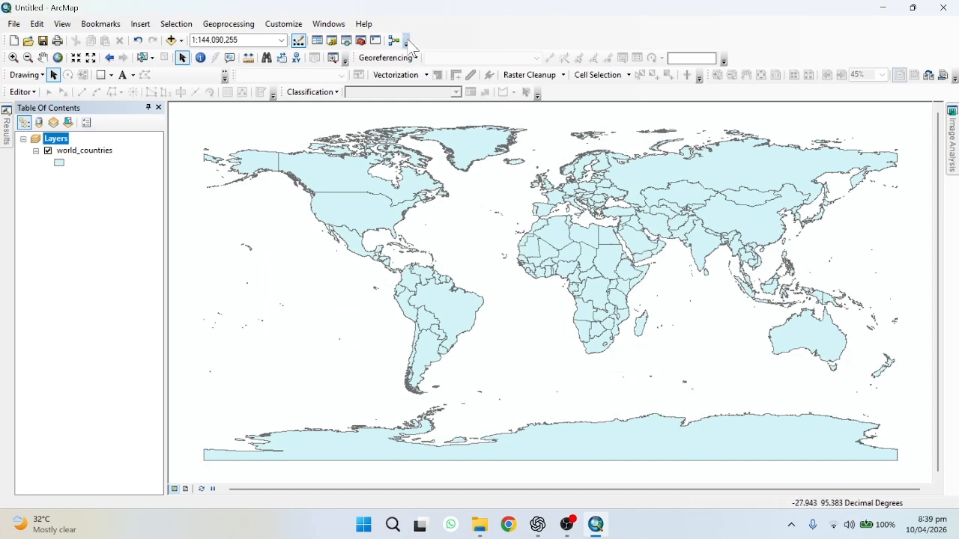
Measure a line distance across northeastern North America with the Measure tool, then close it
left_click(249, 69)
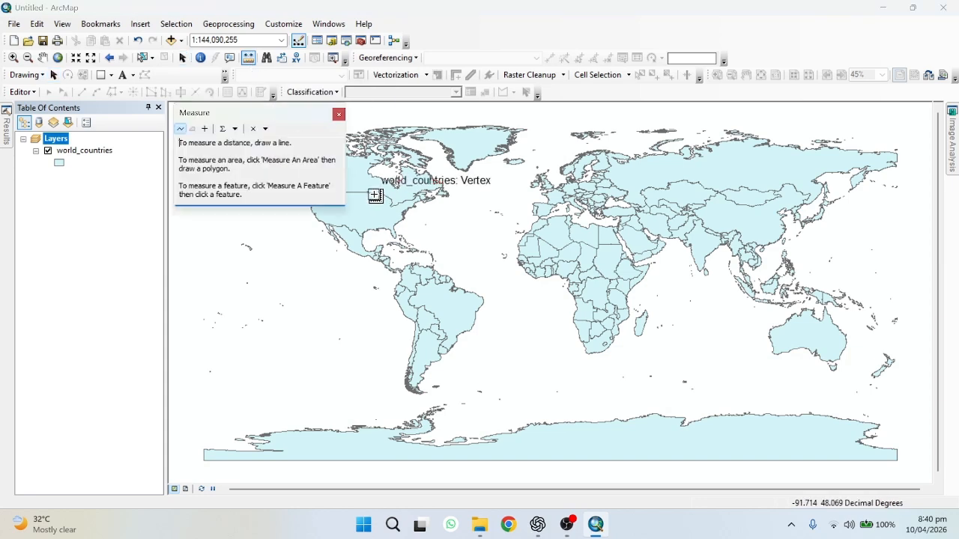
left_click(400, 197)
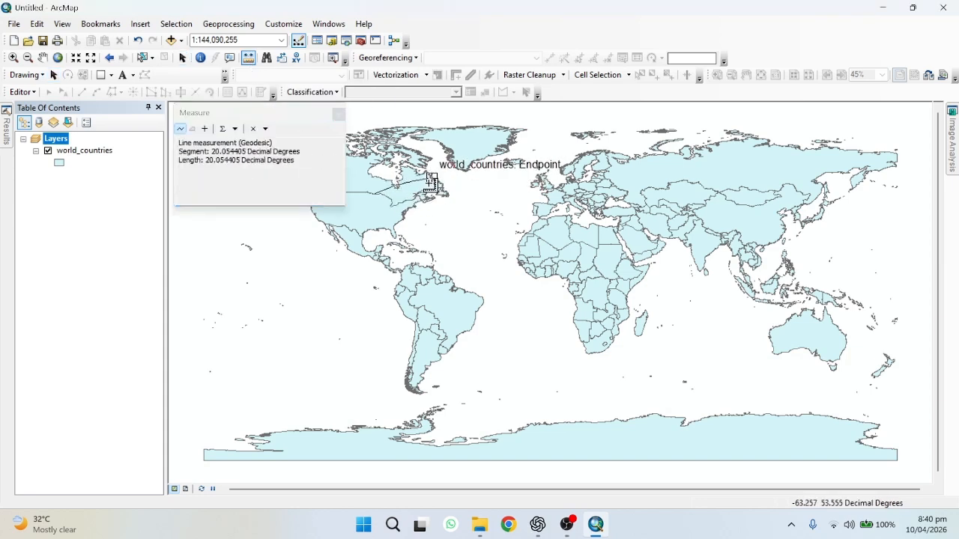
left_click(430, 181)
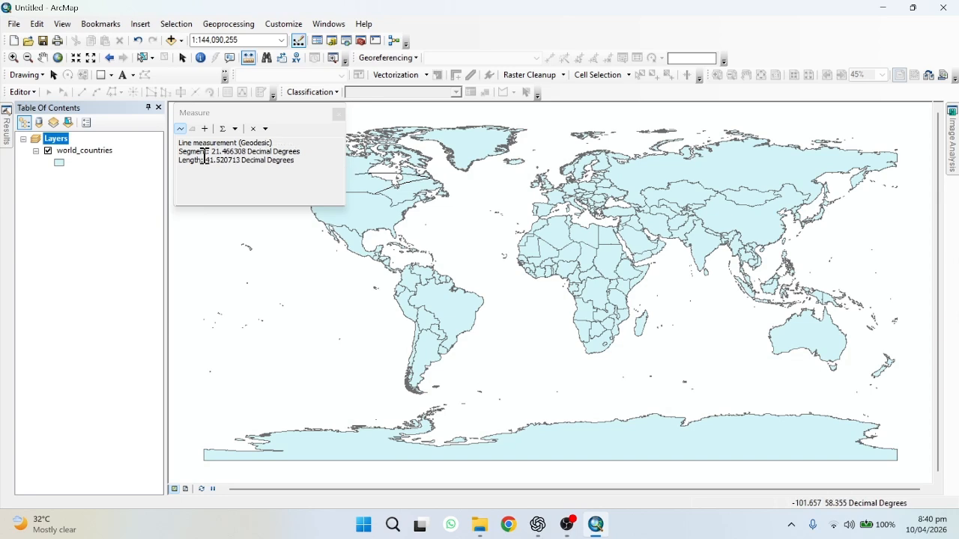
left_click(338, 114)
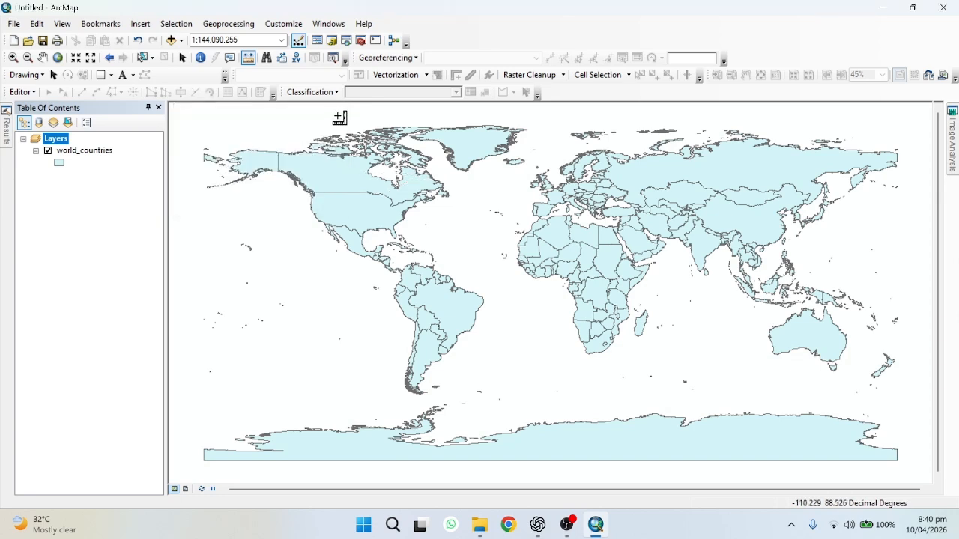
Open the Go To XY window, then identify the United States feature on the map
left_click(295, 58)
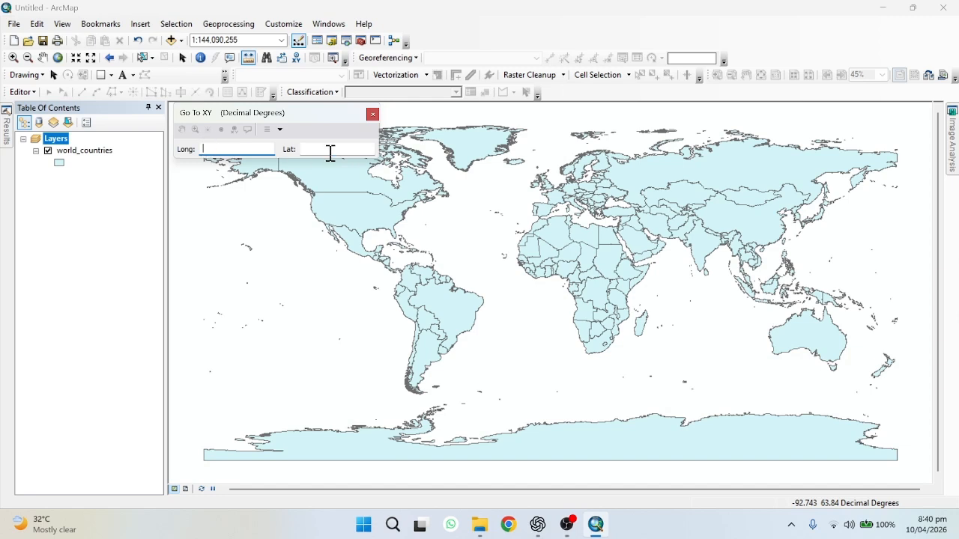
left_click(372, 114)
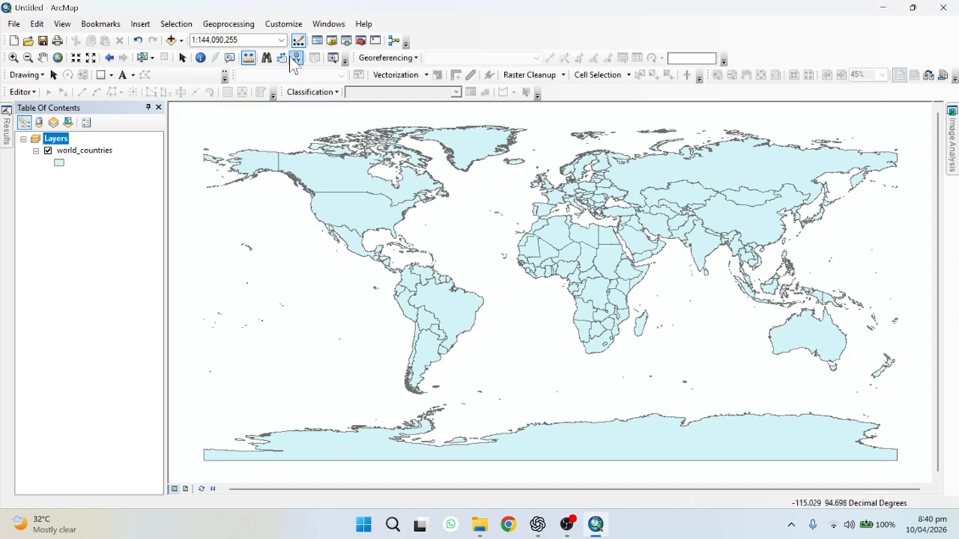
left_click(200, 58)
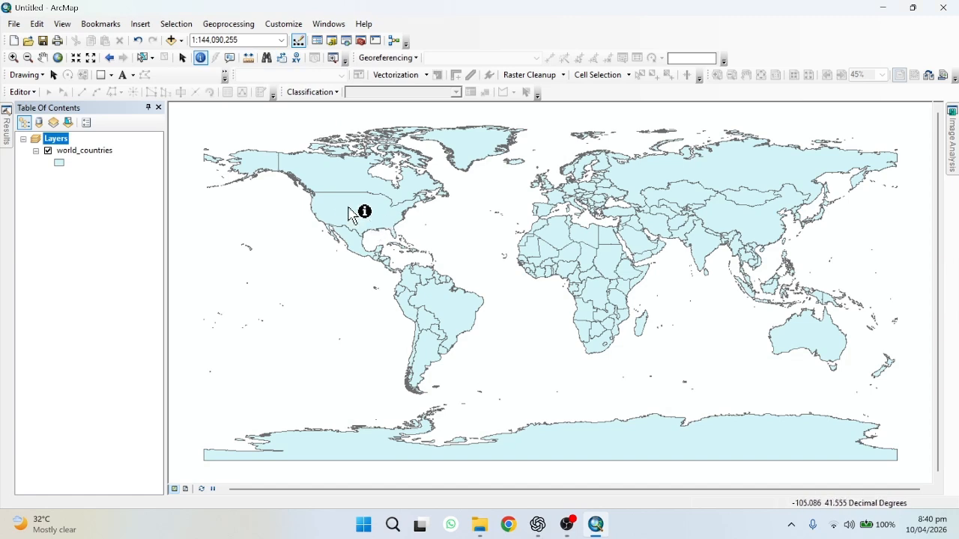
left_click(347, 206)
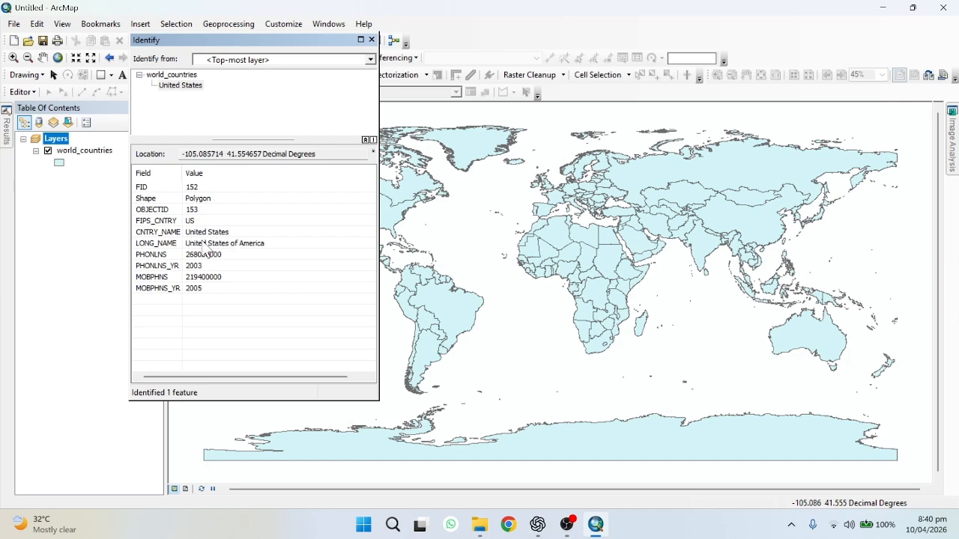
left_click(371, 40)
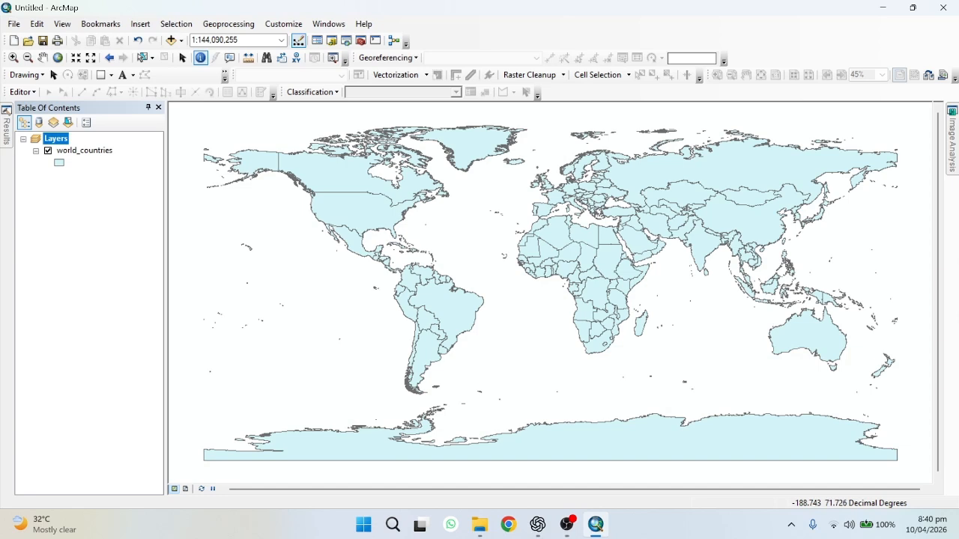
Hide the Georeferencing toolbar from the toolbars list
left_click(334, 24)
mouse_move(298, 22)
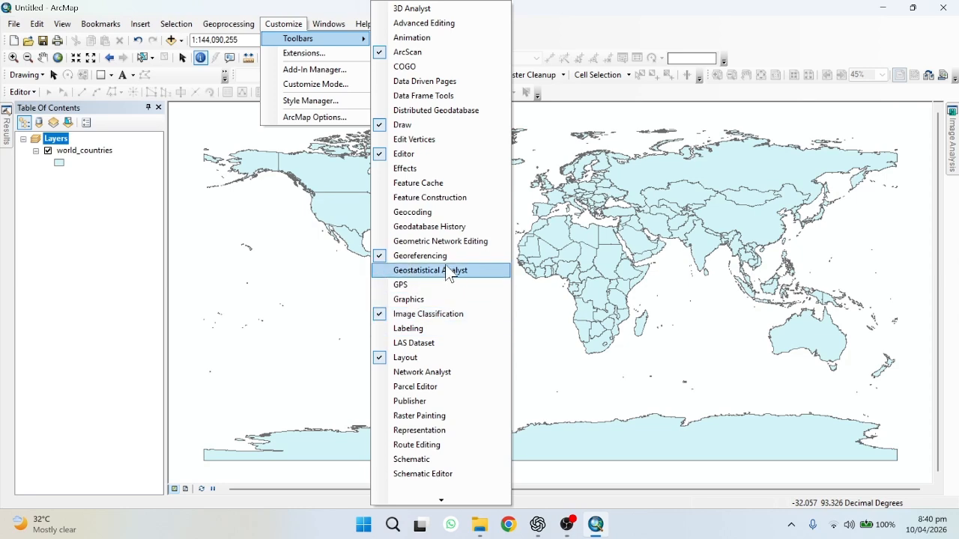
left_click(420, 256)
left_click(283, 24)
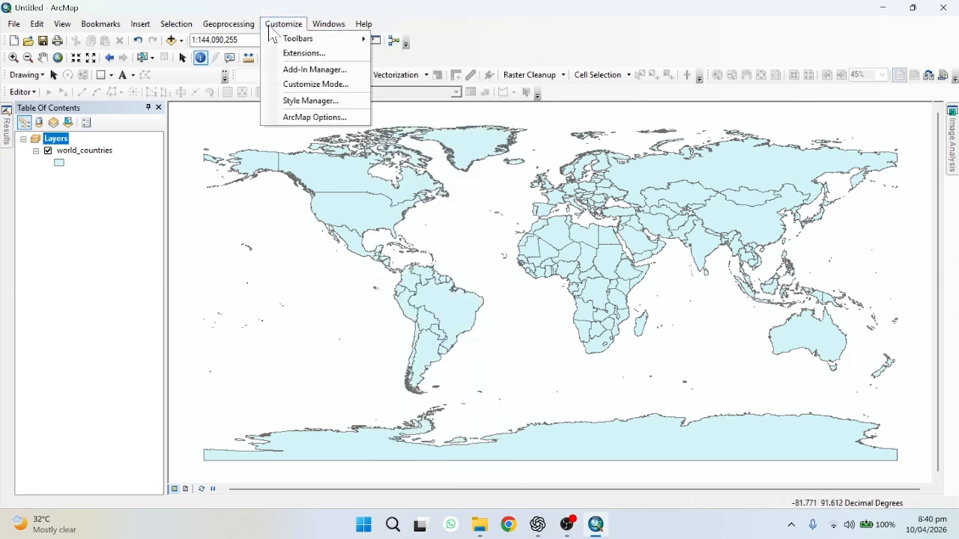
mouse_move(315, 38)
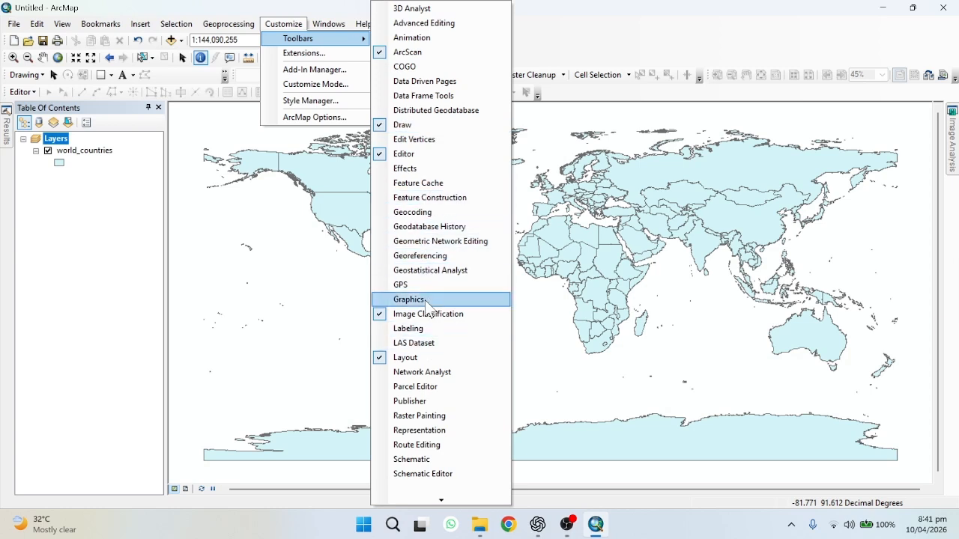
left_click(600, 4)
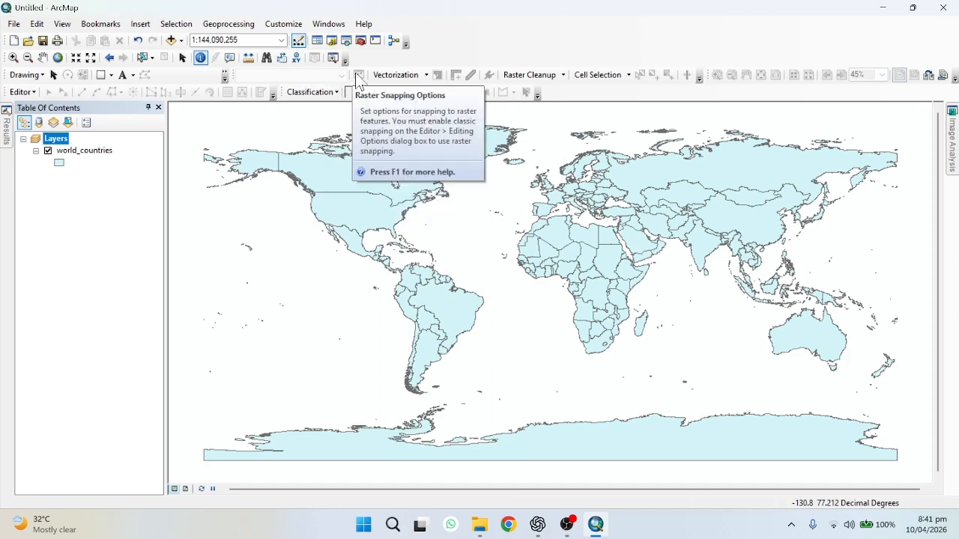
Open the Extensions dialog to review the enabled extensions, then close it
left_click(312, 26)
mouse_move(278, 26)
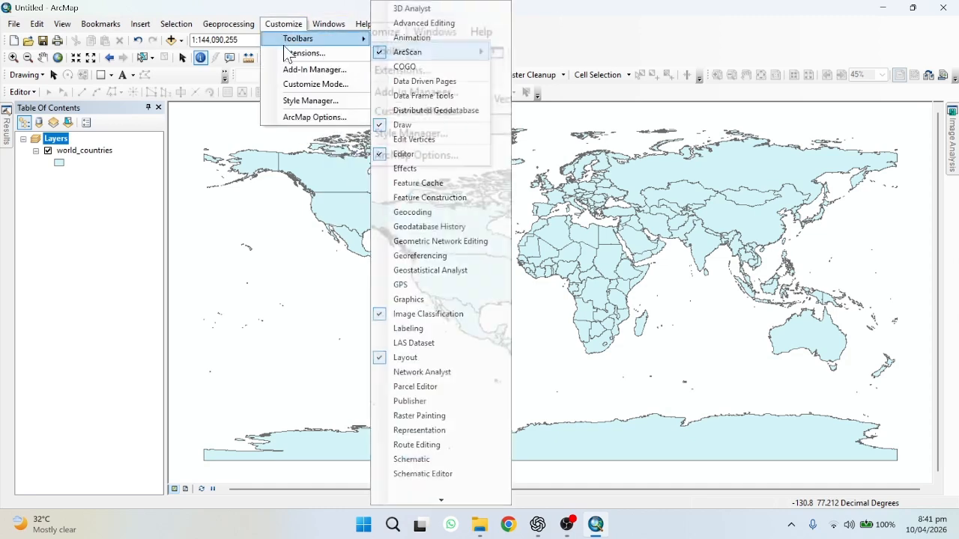
left_click(287, 52)
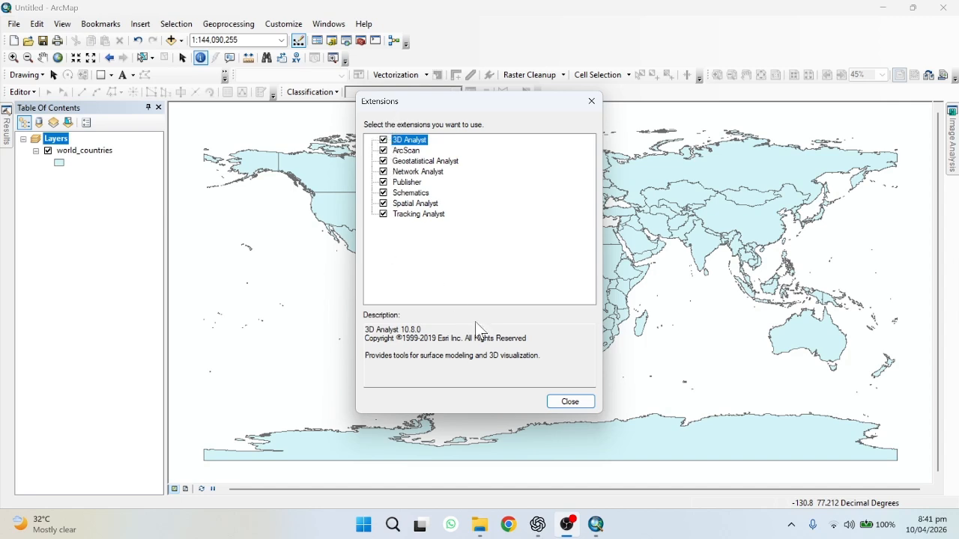
left_click(579, 408)
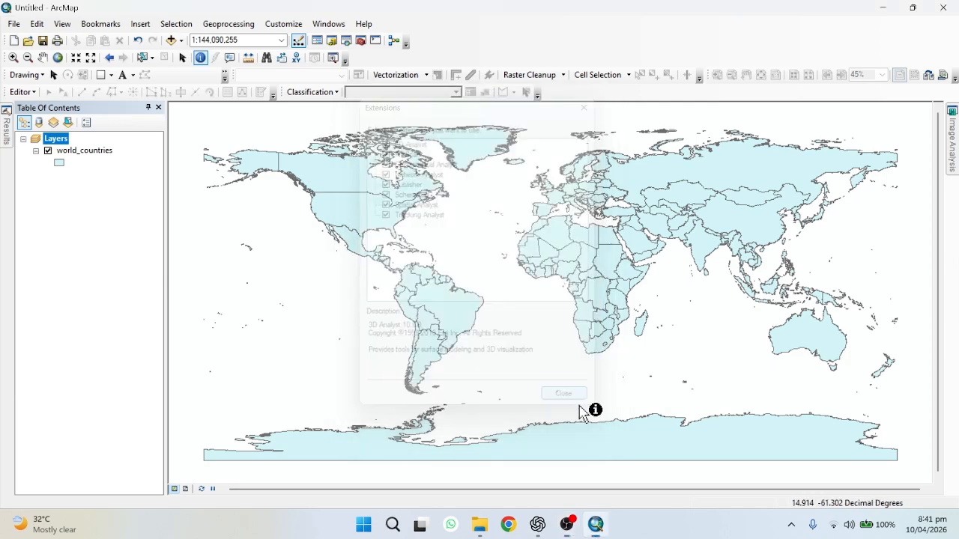
Browse the Geoprocessing, Selection, Insert, Bookmarks, View and File menus
left_click(227, 26)
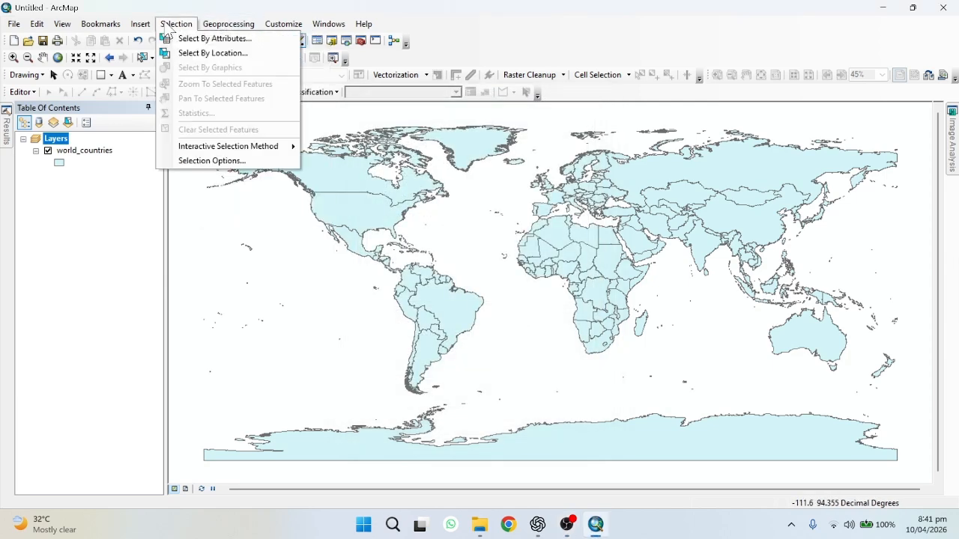
mouse_move(139, 28)
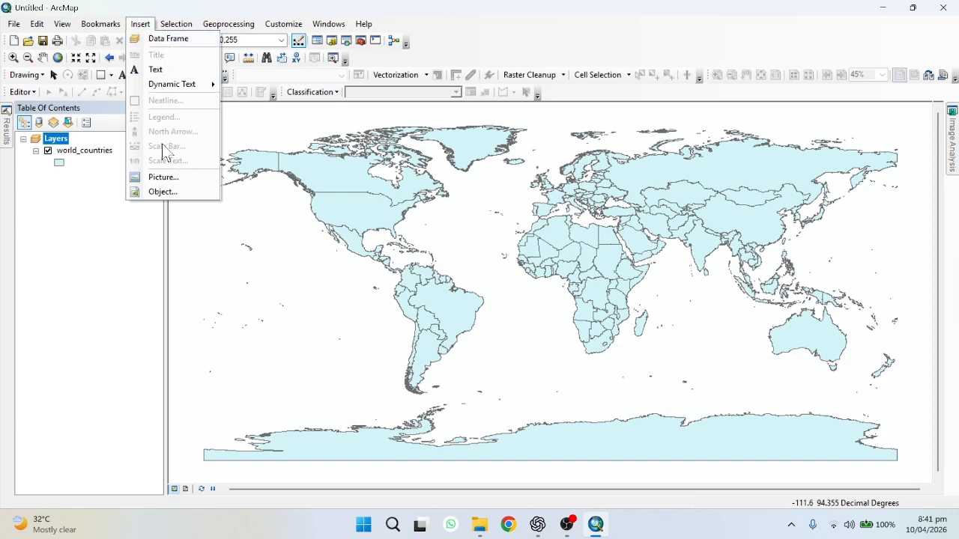
left_click(100, 24)
left_click(63, 24)
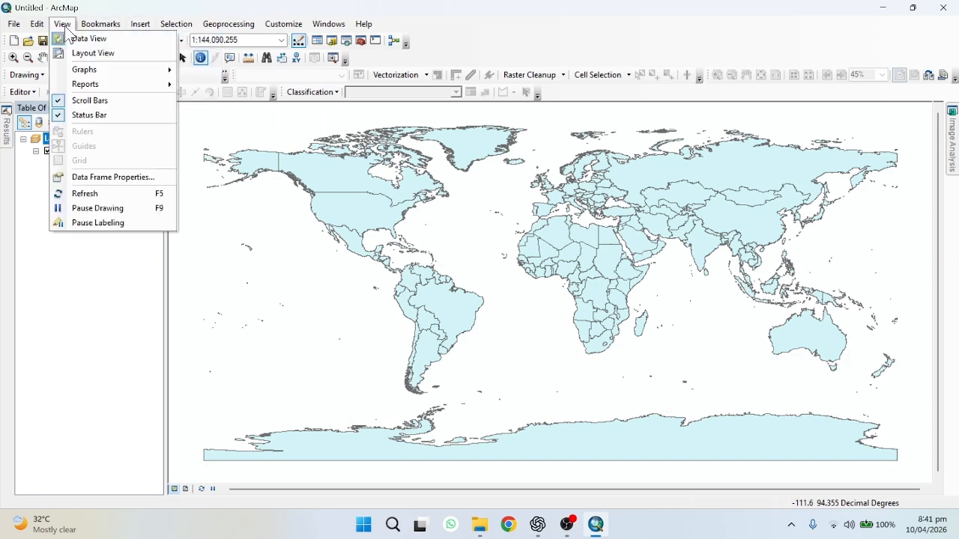
mouse_move(28, 28)
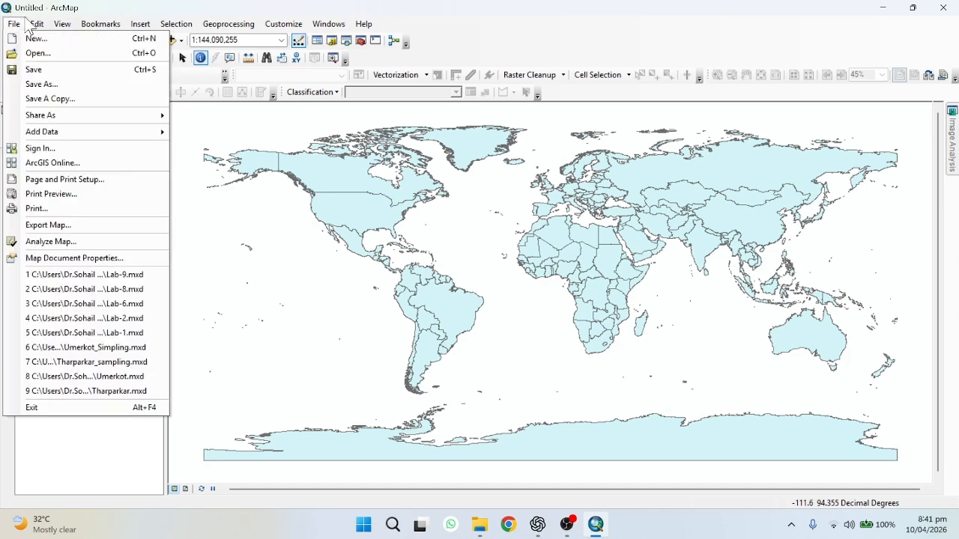
key("Escape")
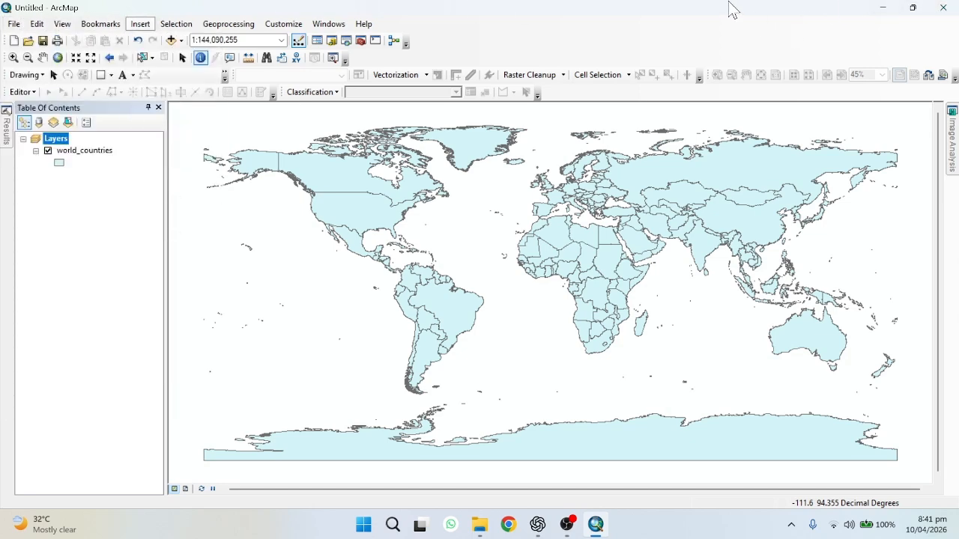